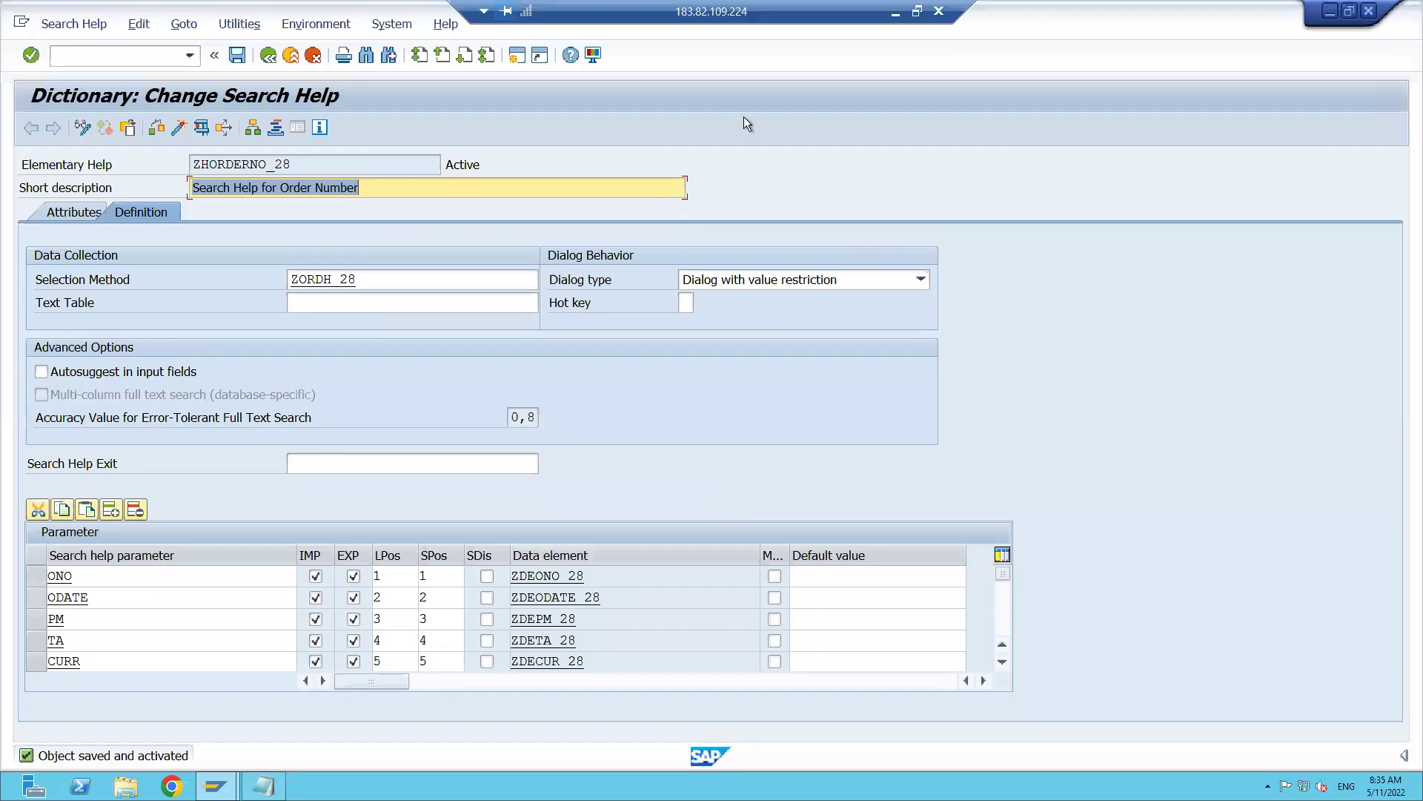
Minimize the SAP session, restore it, and switch to the Notepad notes on search helps.
left_click(895, 12)
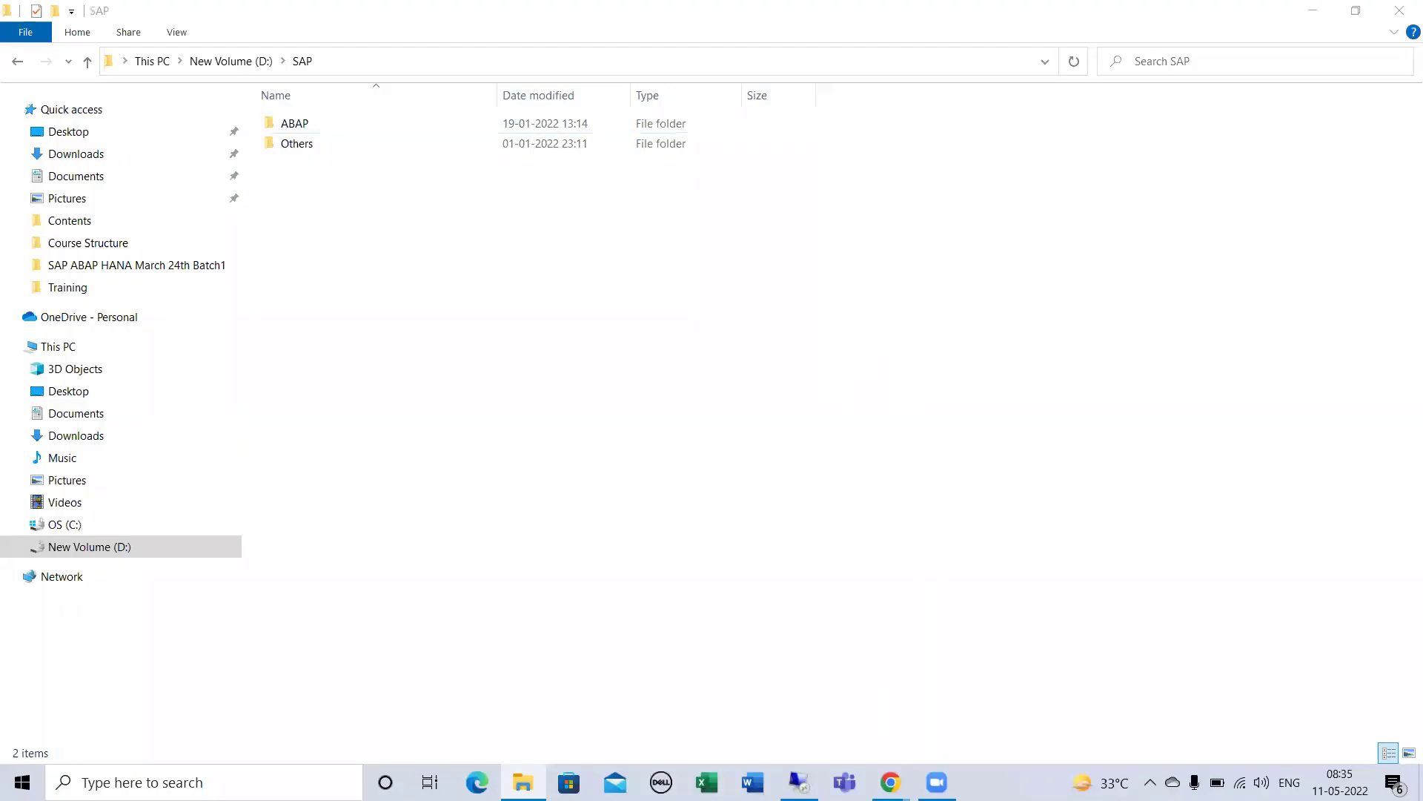
left_click(798, 782)
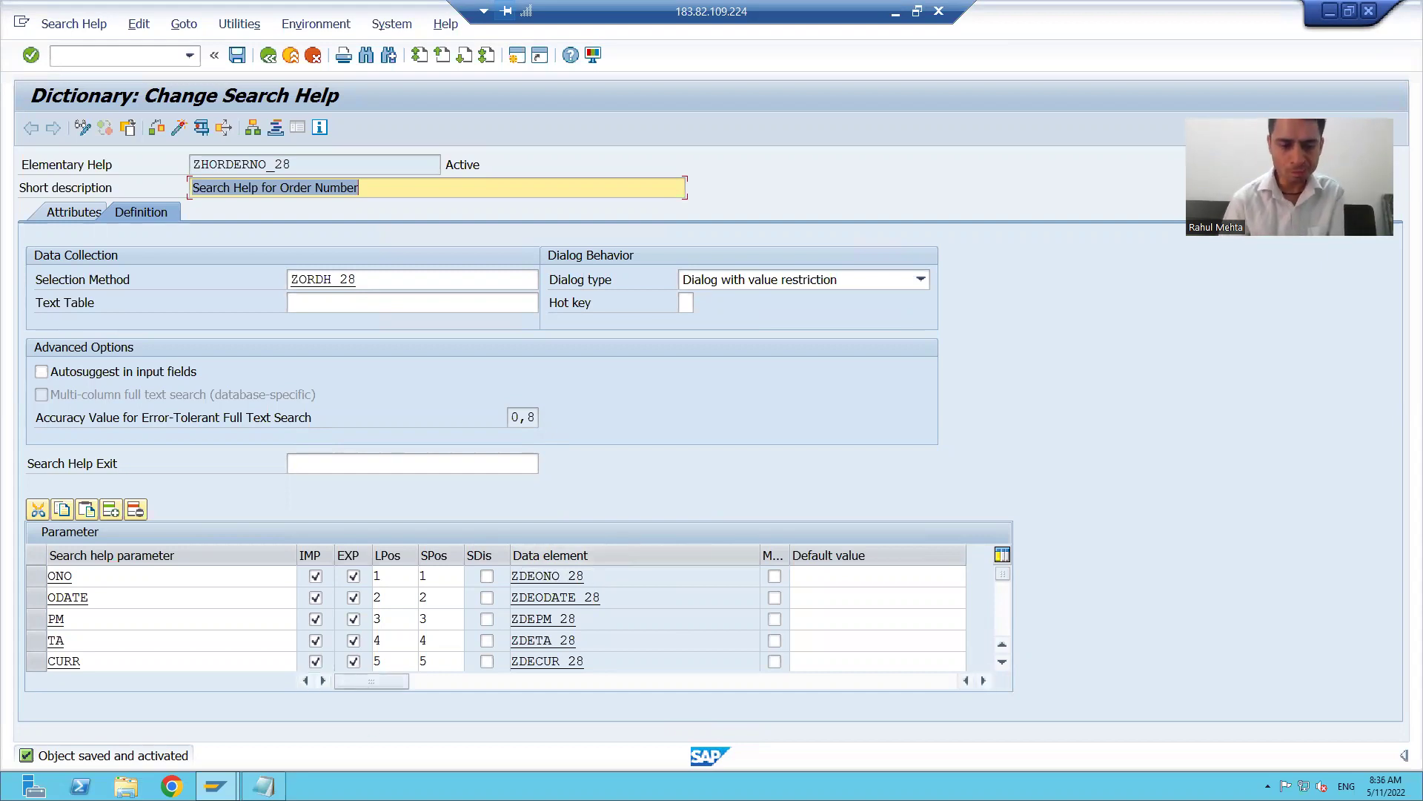
left_click(263, 786)
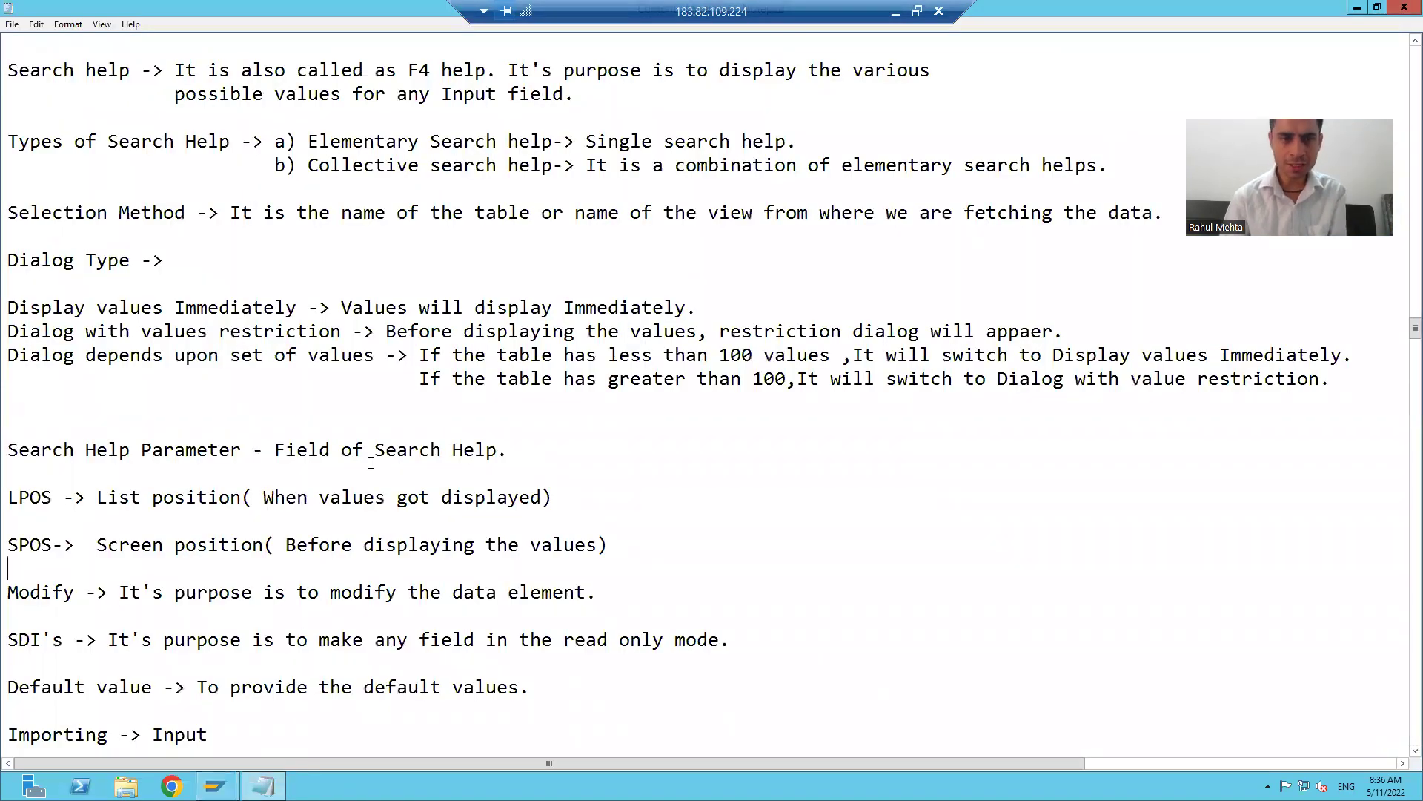
Highlight the four Dialog Type lines in the notes, then return to ZHORDERNO_28's definition.
left_click(176, 215)
left_click_drag(8, 307, 1407, 368)
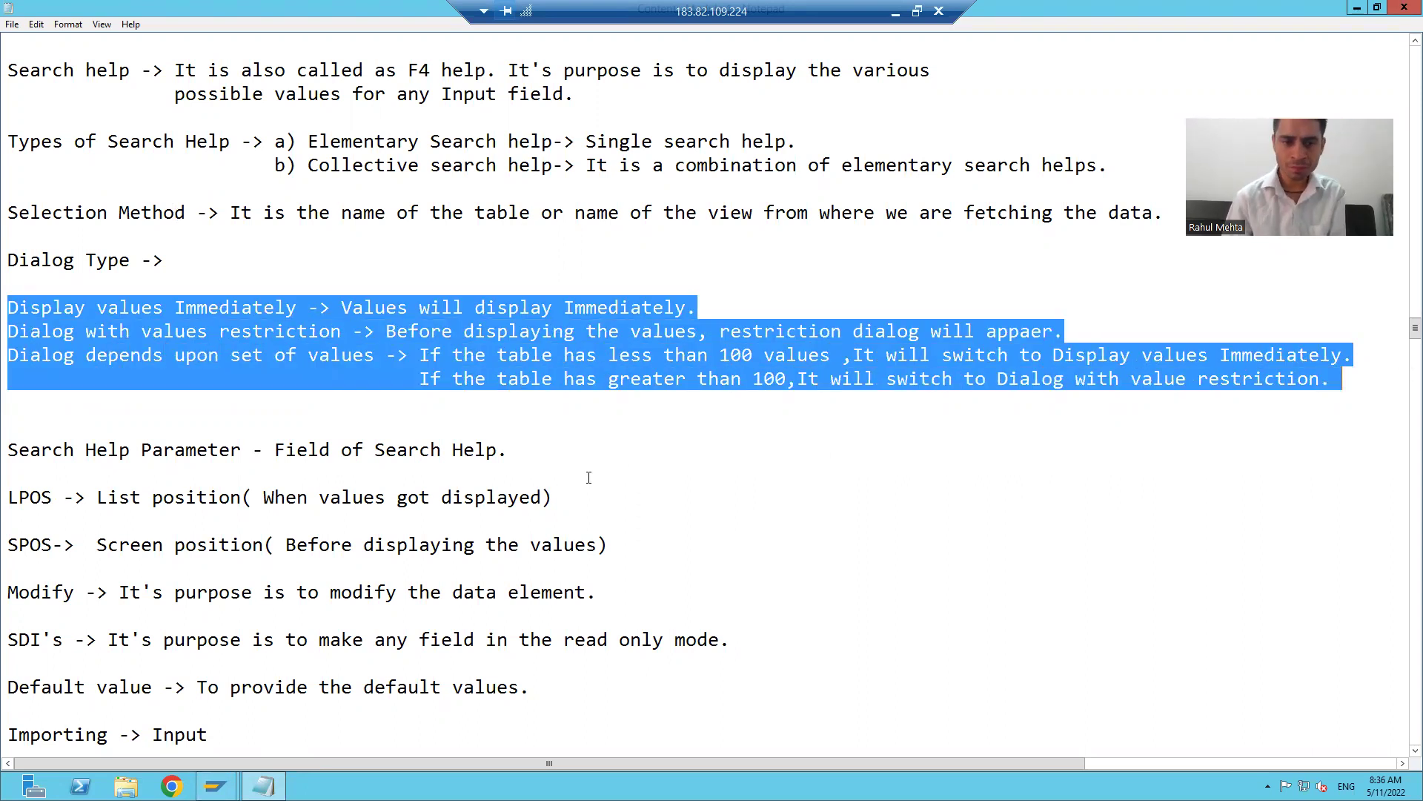
mouse_move(215, 786)
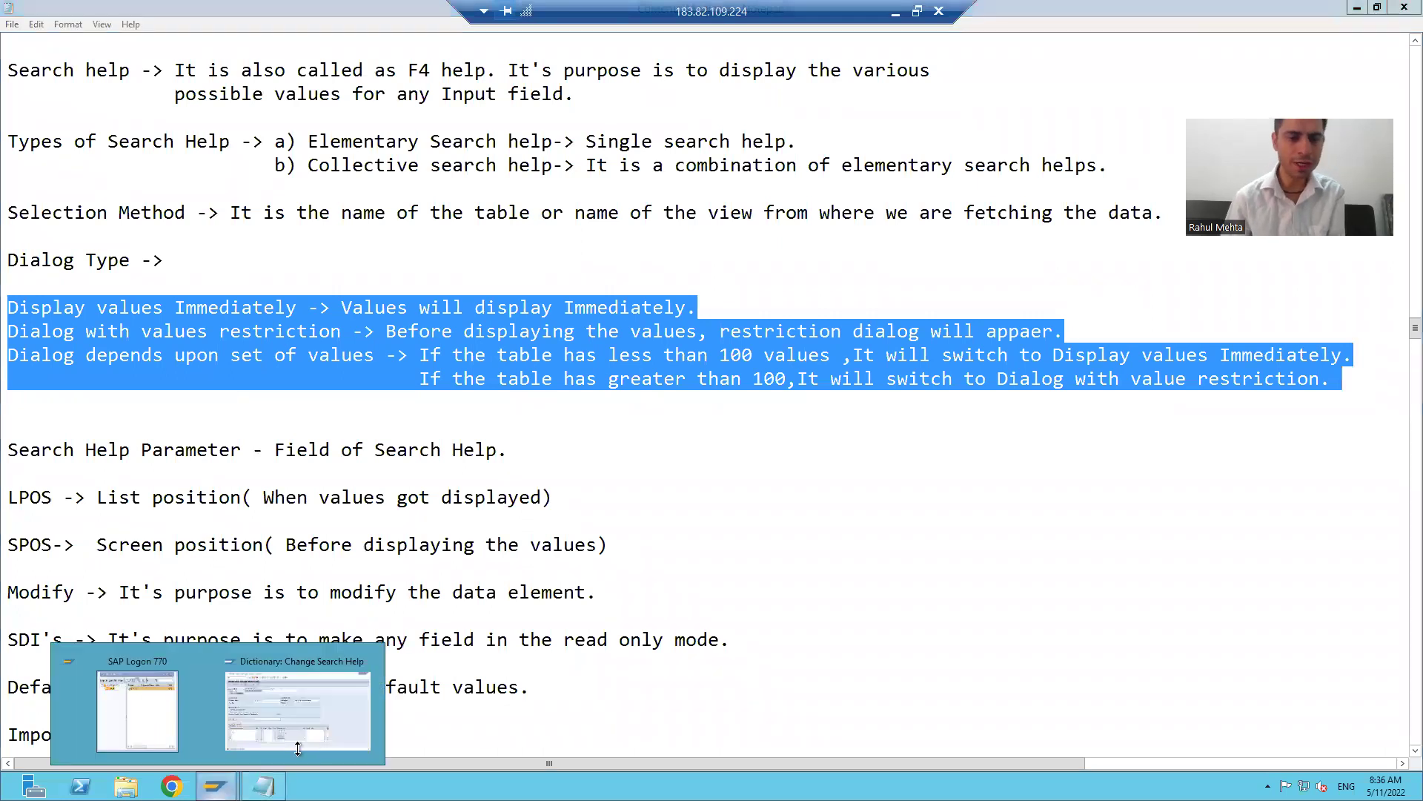
left_click(304, 704)
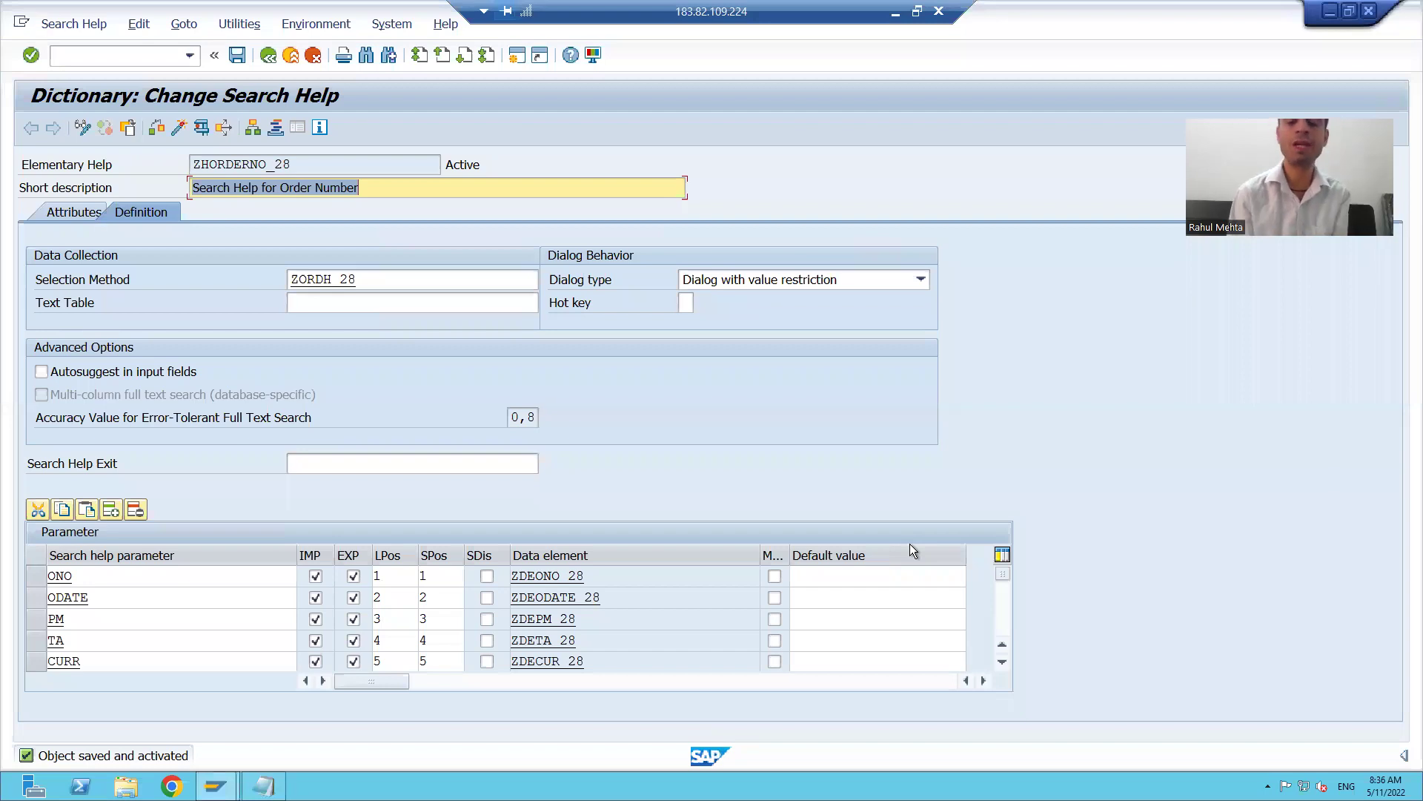
Enter default value 'C' for the PM parameter and activate ZHORDERNO_28.
left_click(818, 615)
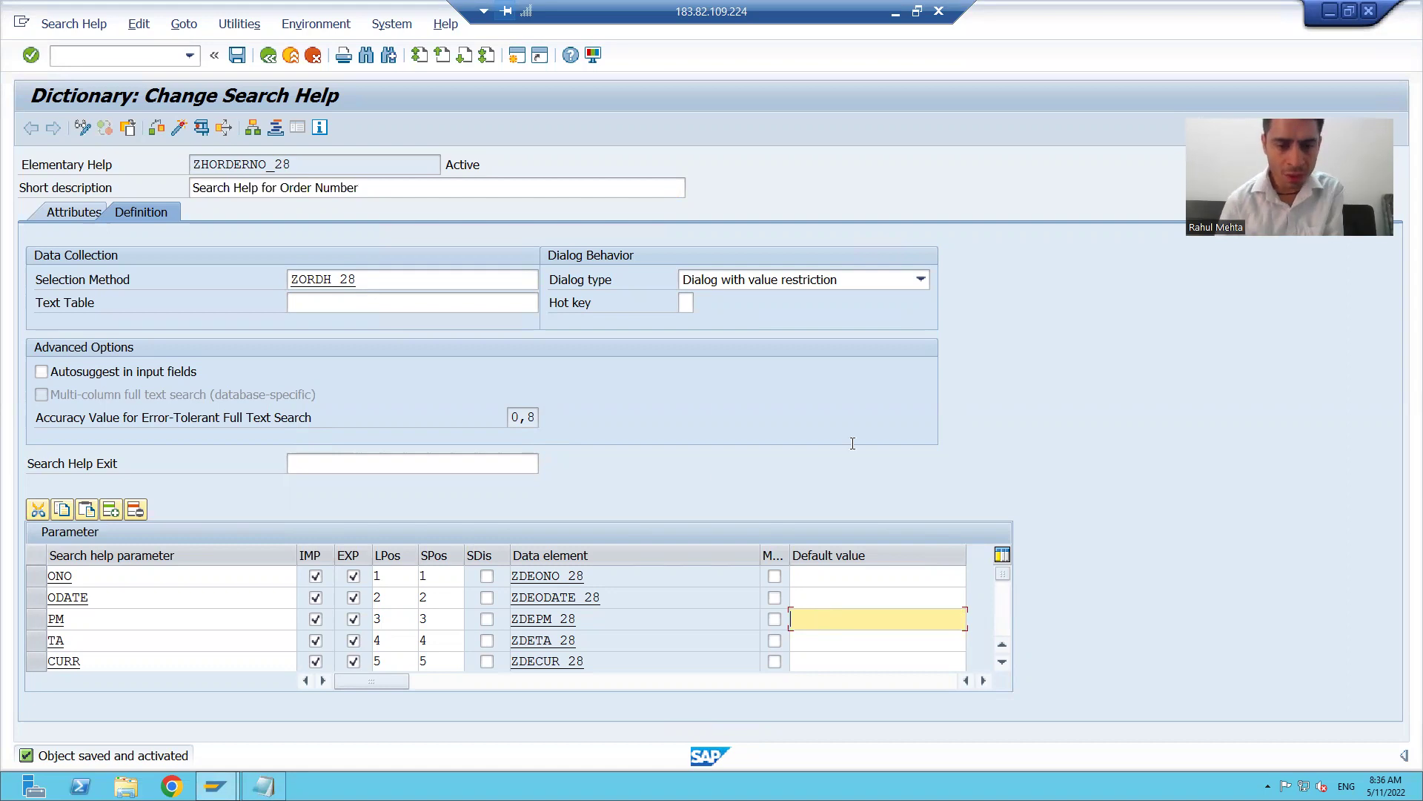
left_click(38, 615)
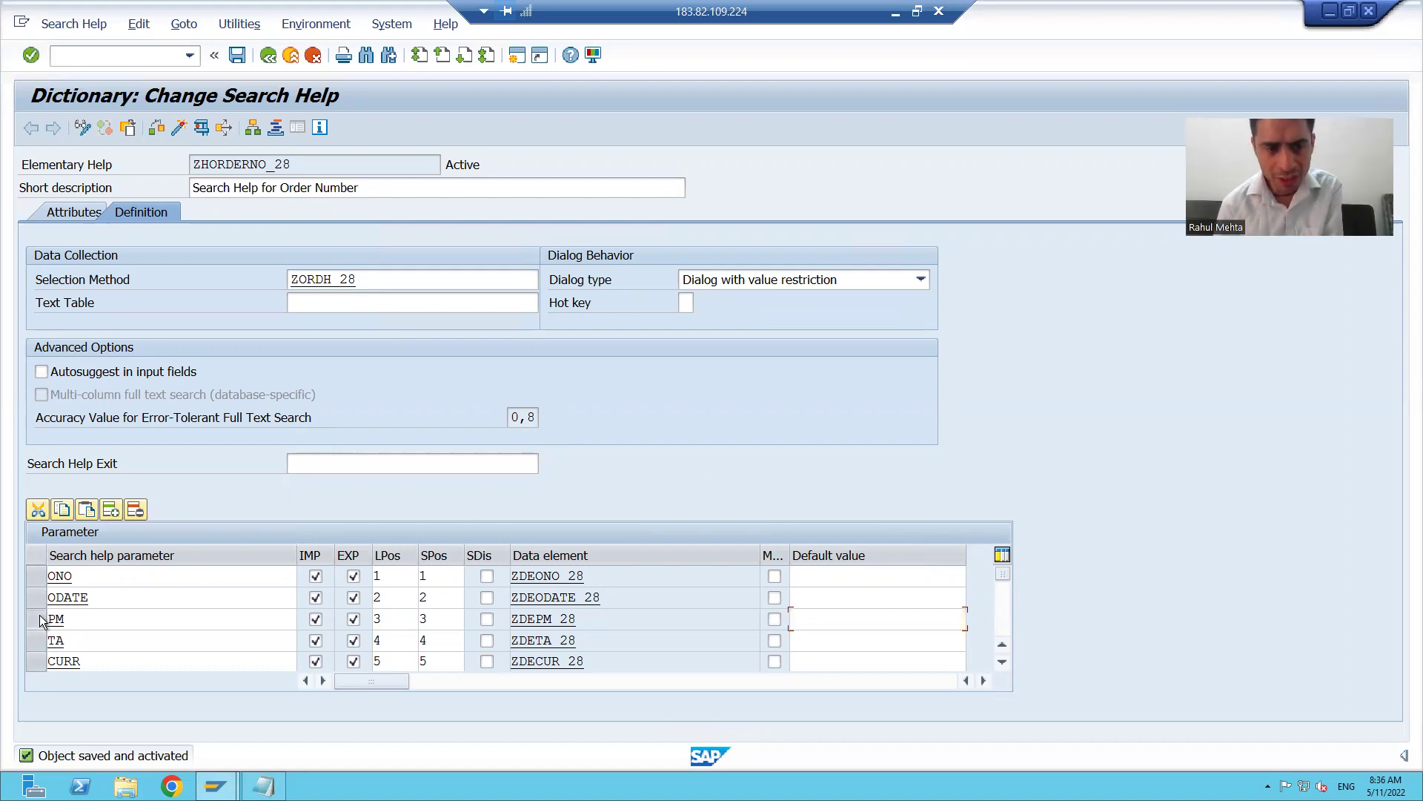
left_click(809, 620)
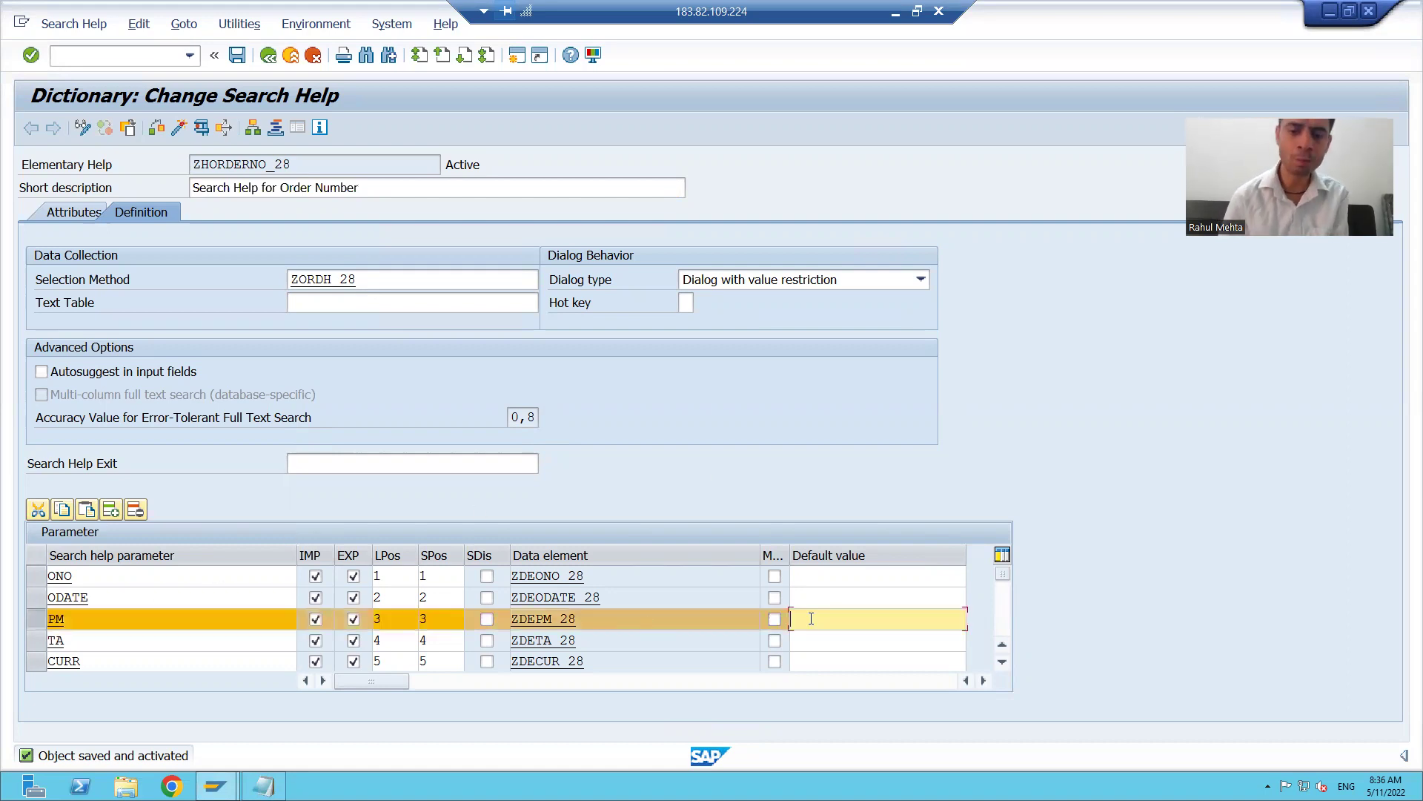
type("'C")
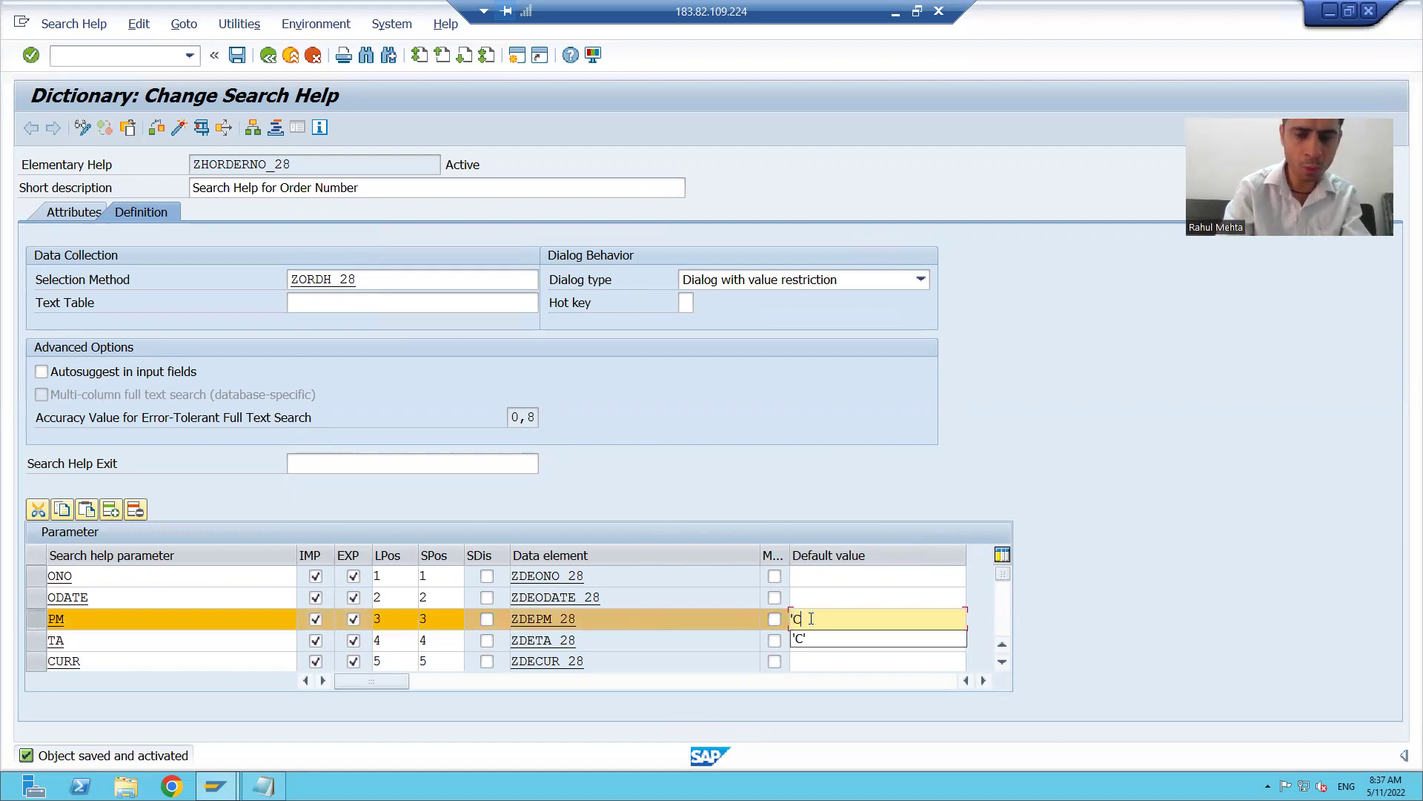
type("'")
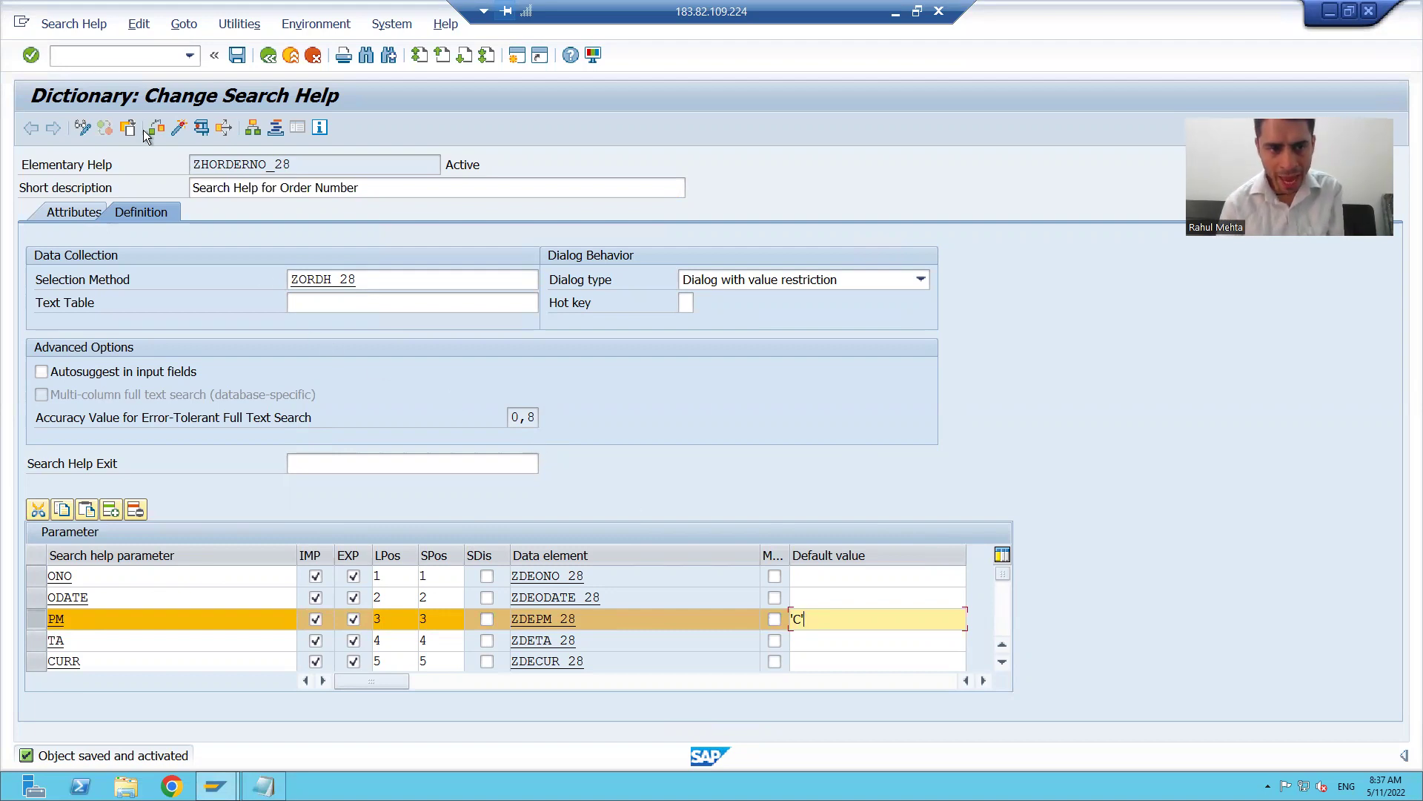
left_click(178, 130)
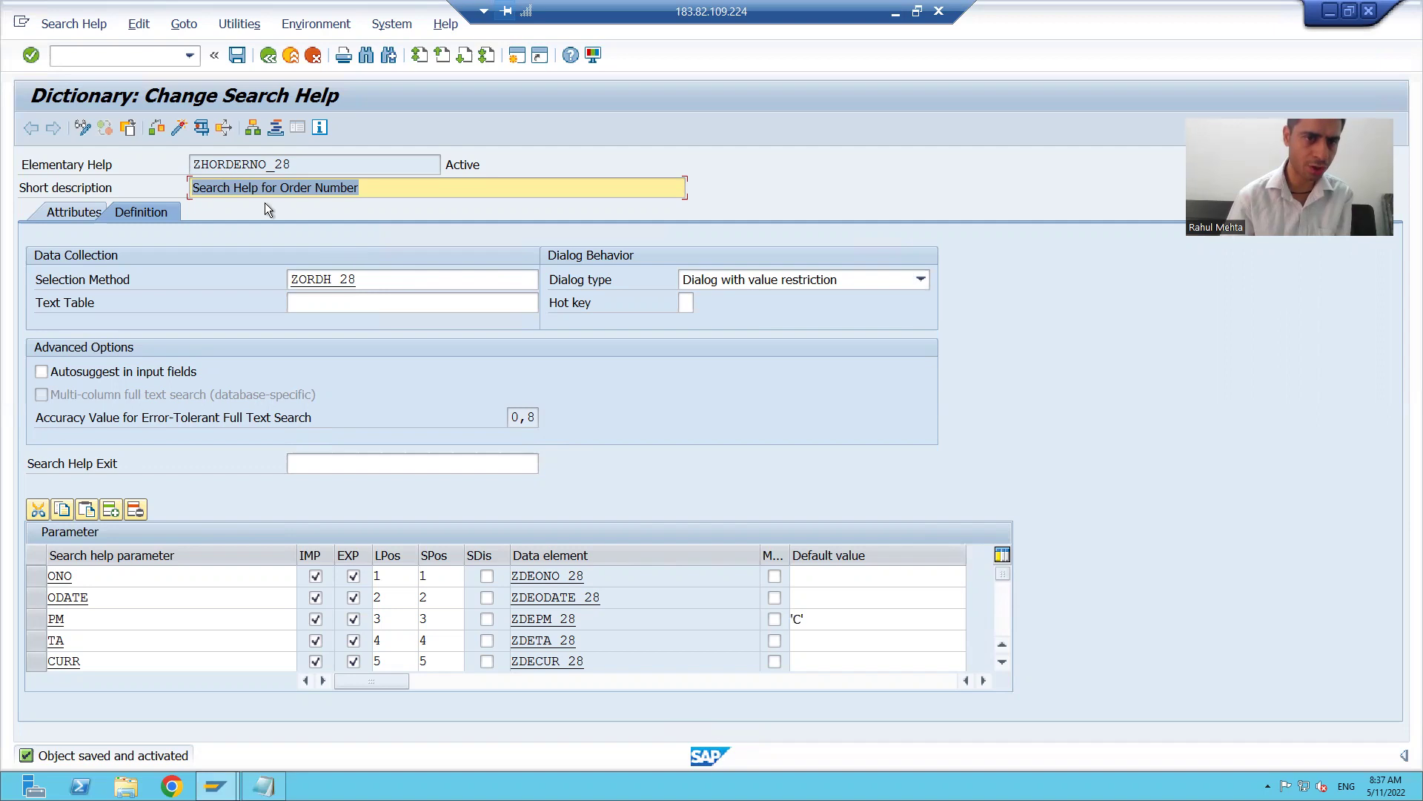
left_click(198, 129)
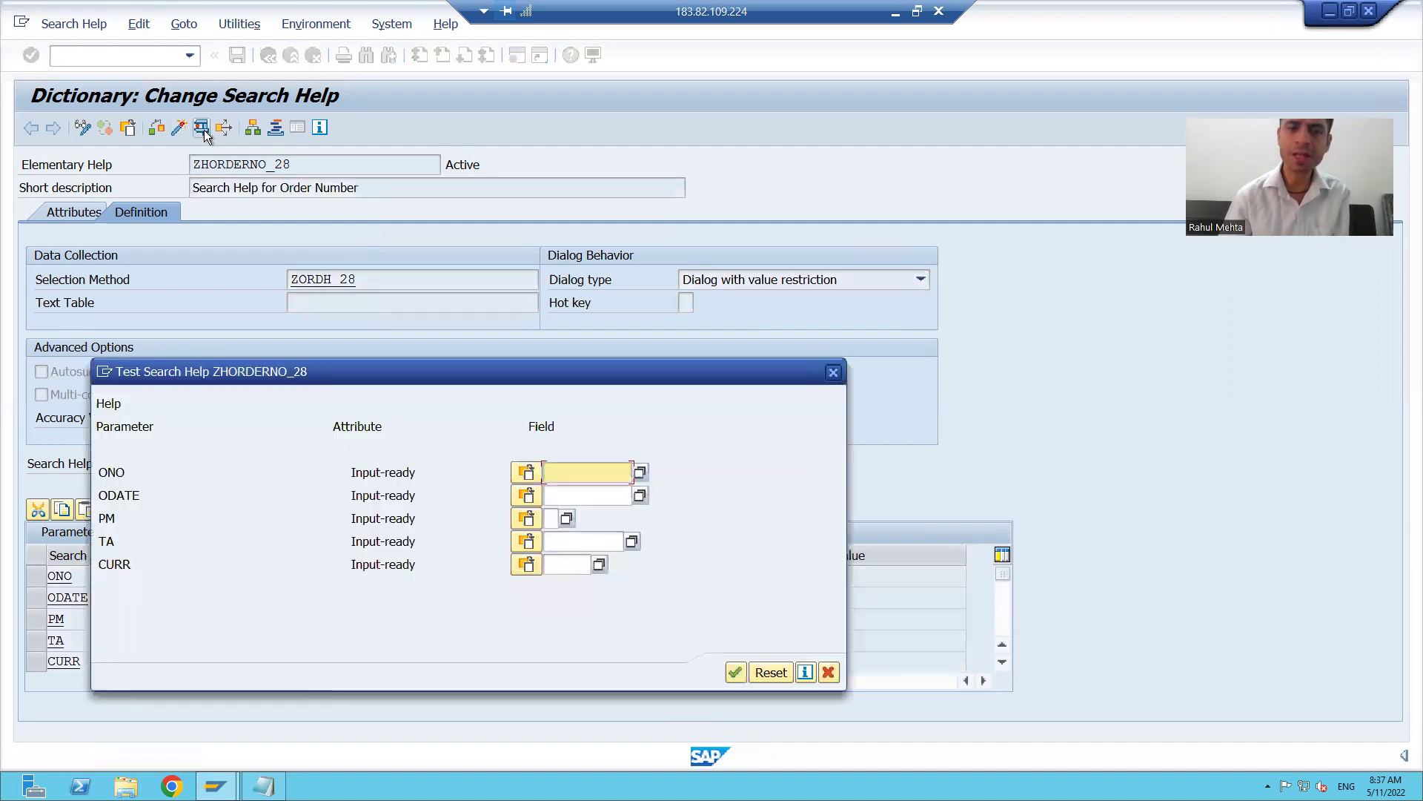
left_click_drag(371, 375, 475, 324)
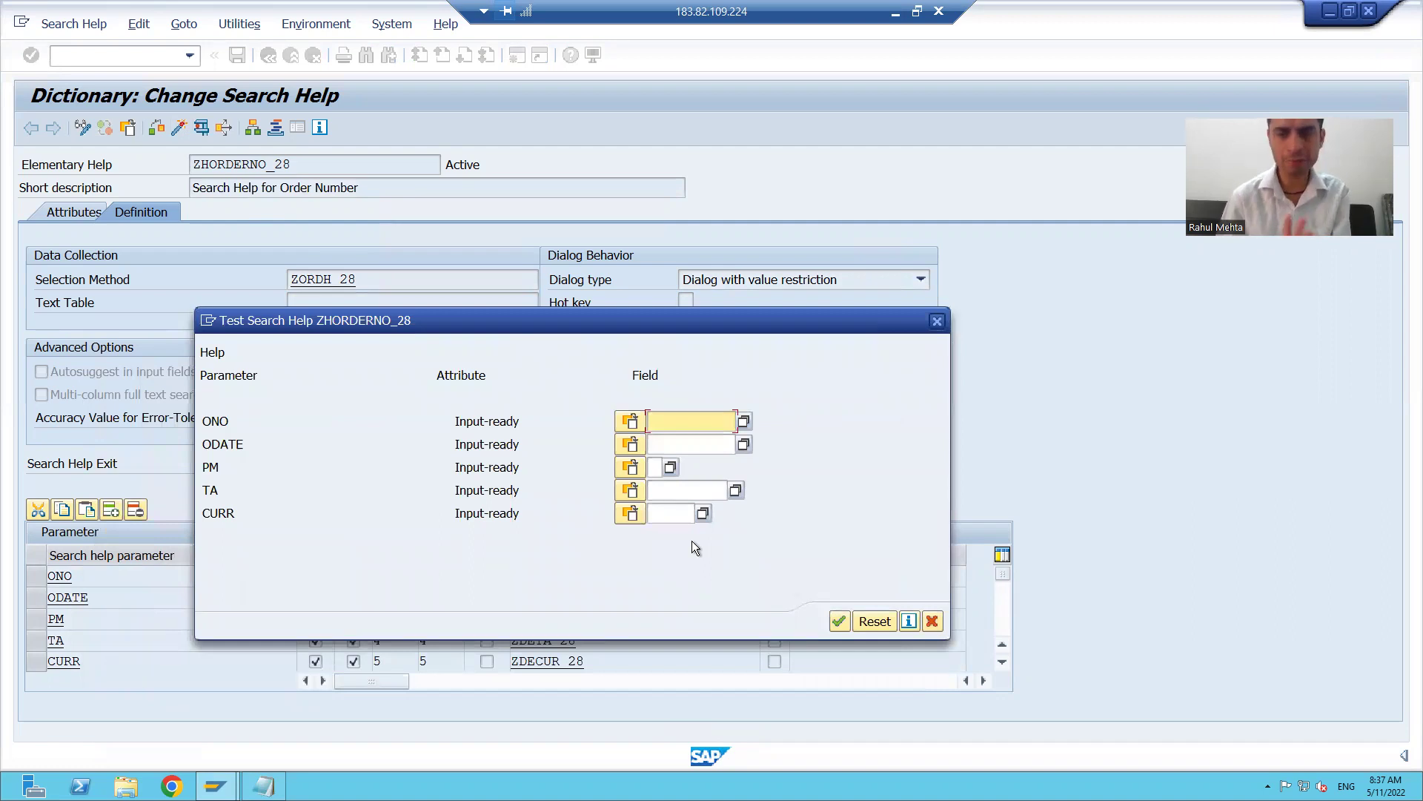
left_click(845, 621)
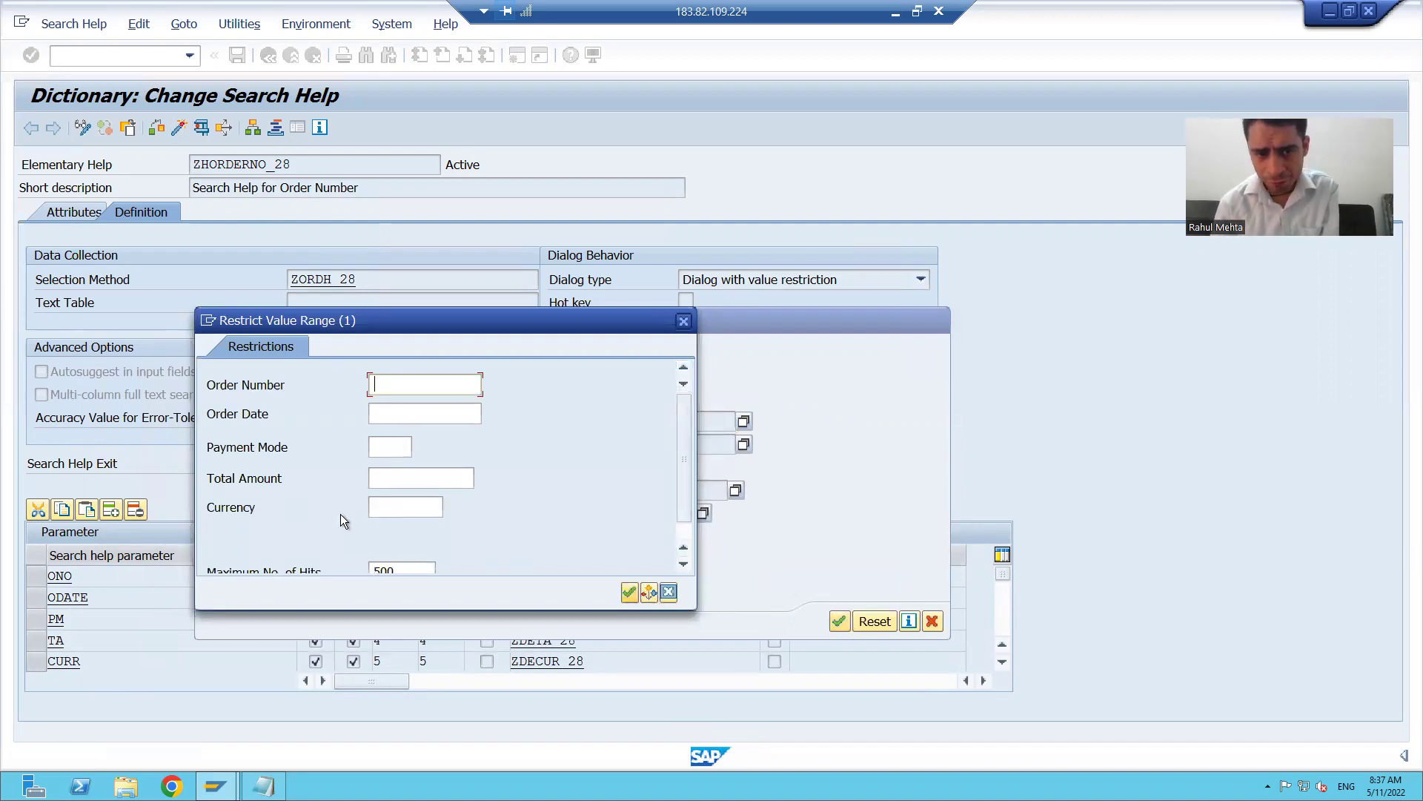
left_click(393, 449)
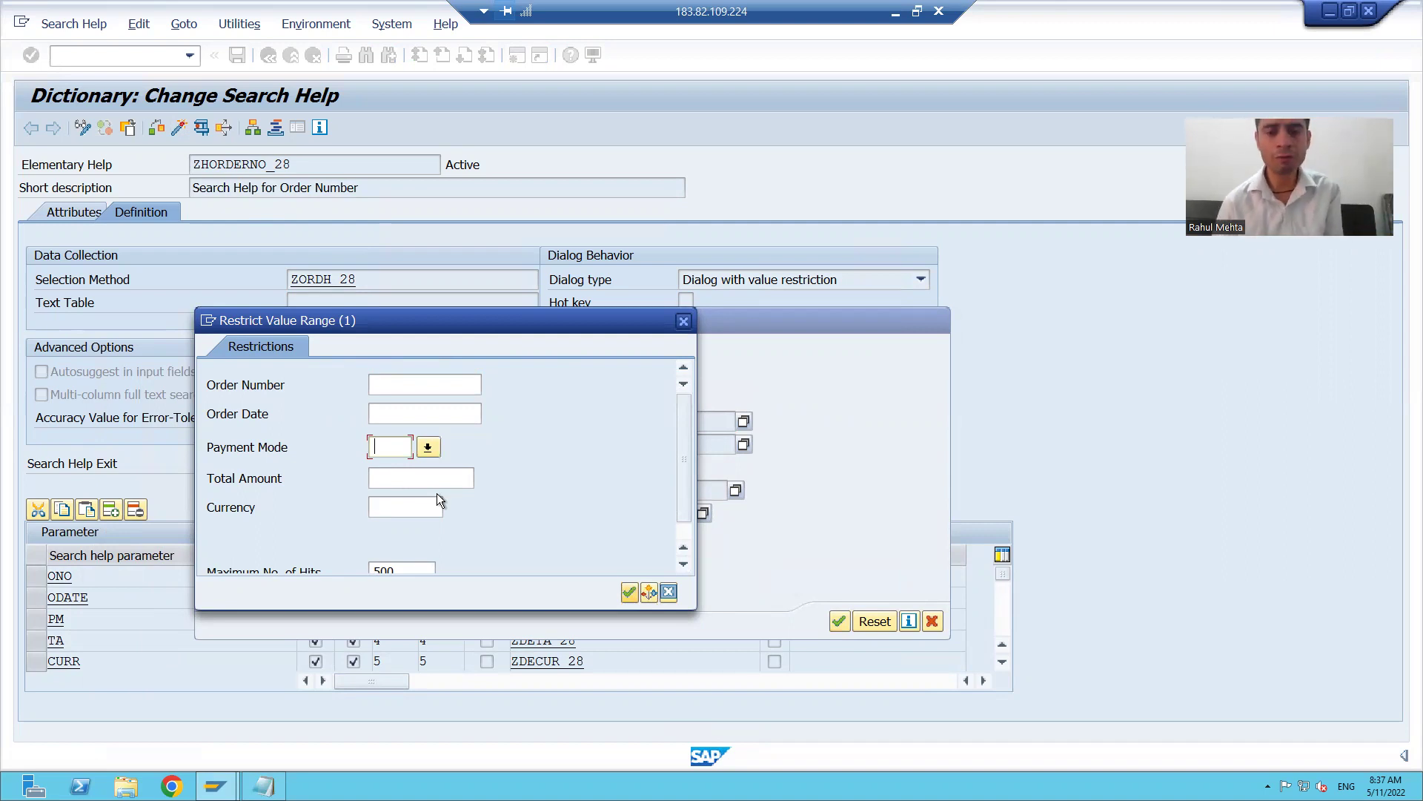
left_click(685, 323)
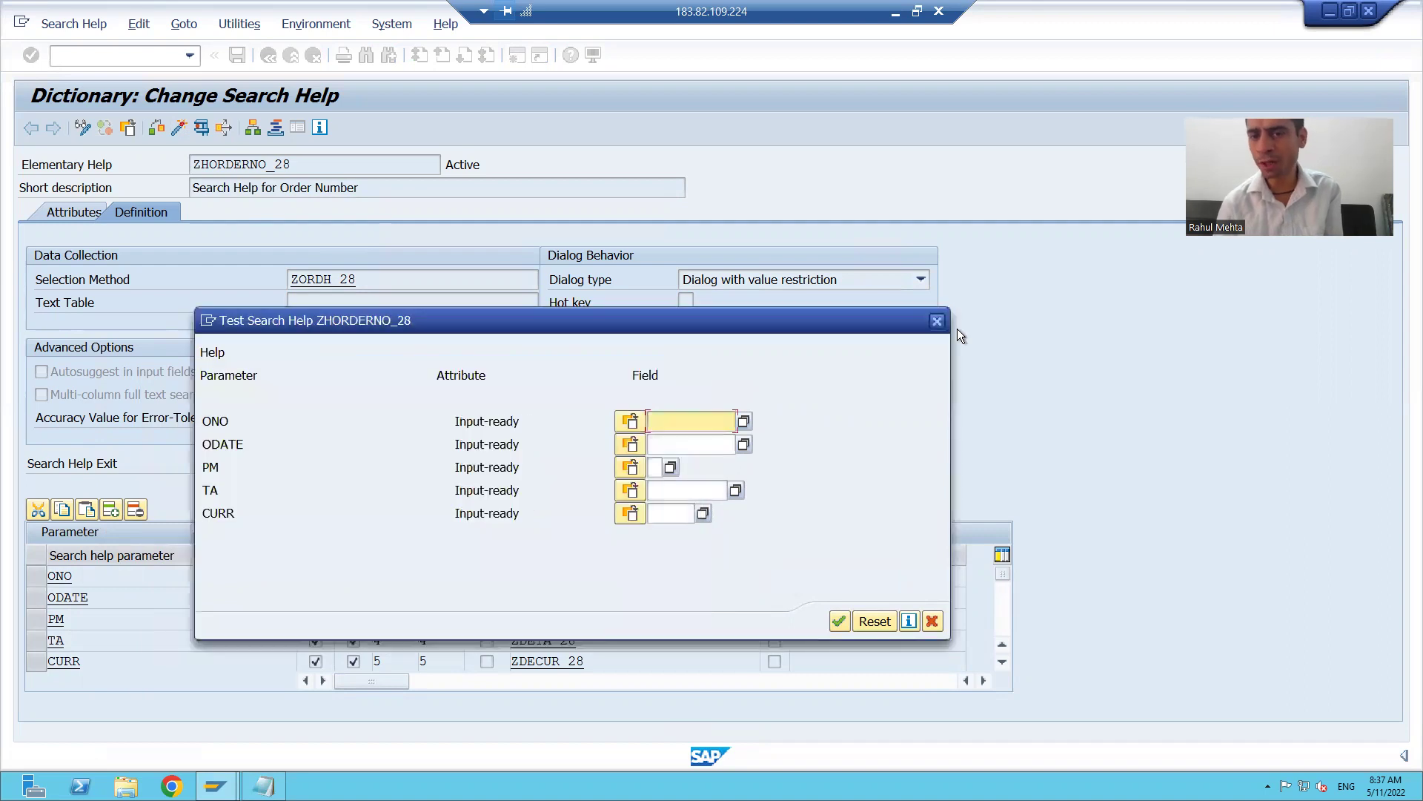
left_click(945, 326)
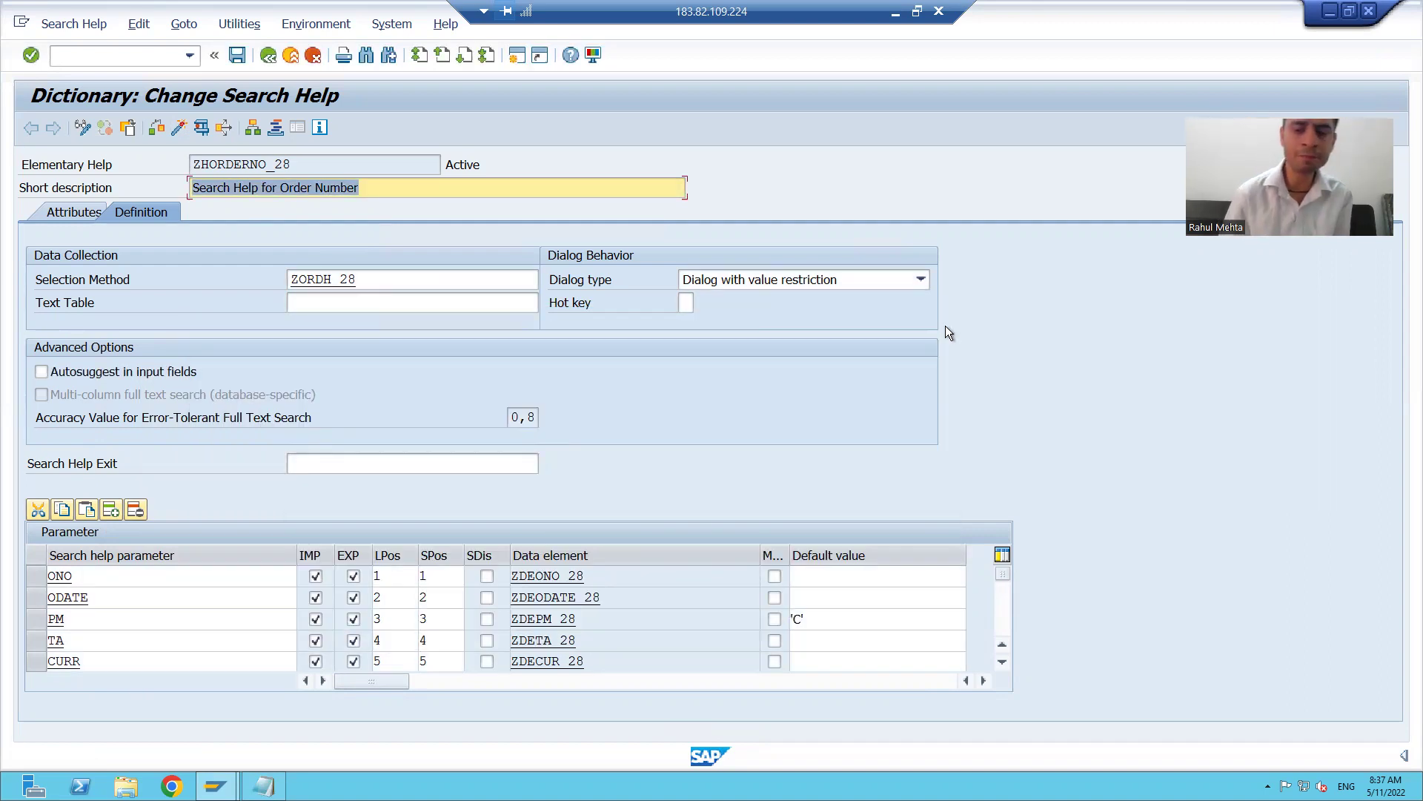
Untick IMP on the PM row, keeping its 'C' default, and reactivate the search help.
left_click(823, 619)
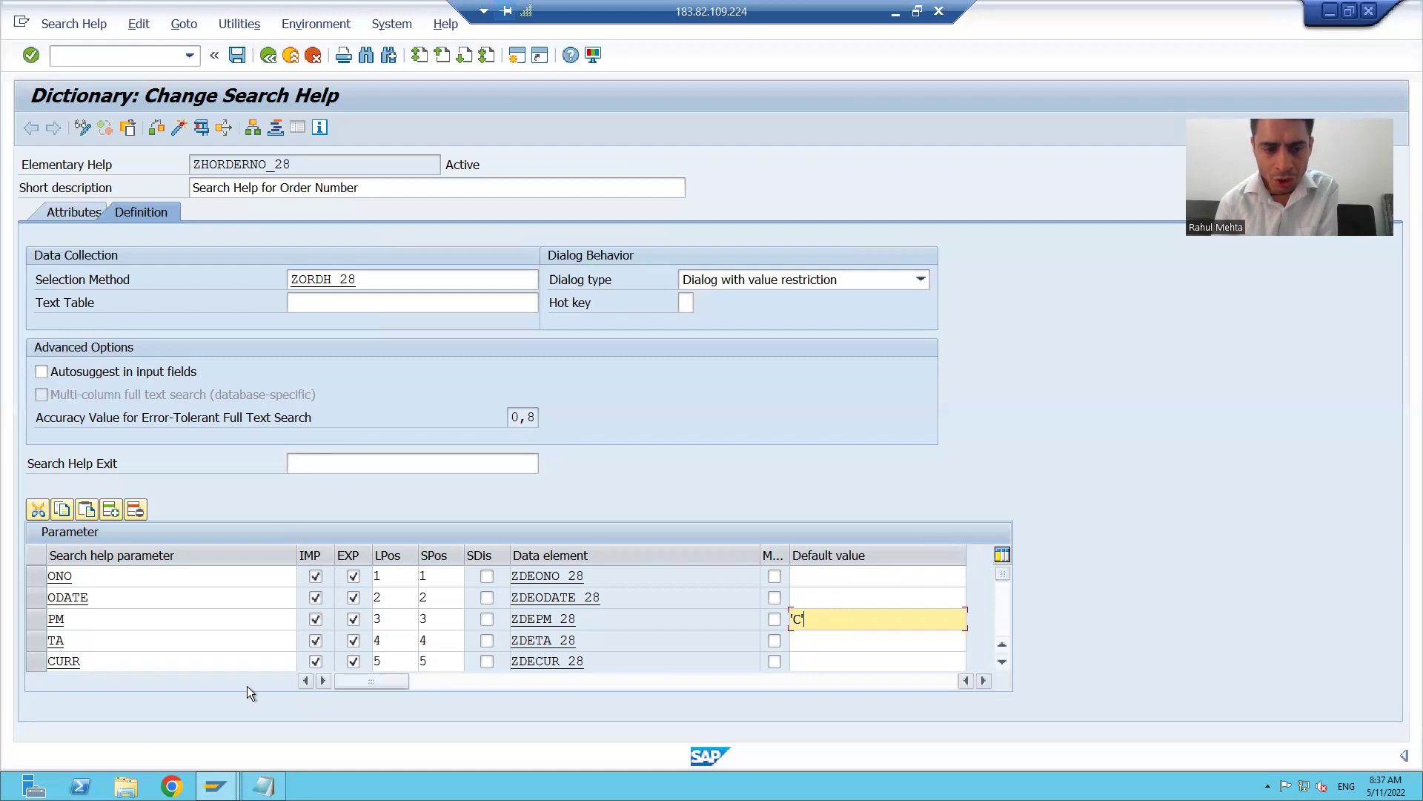
left_click(316, 624)
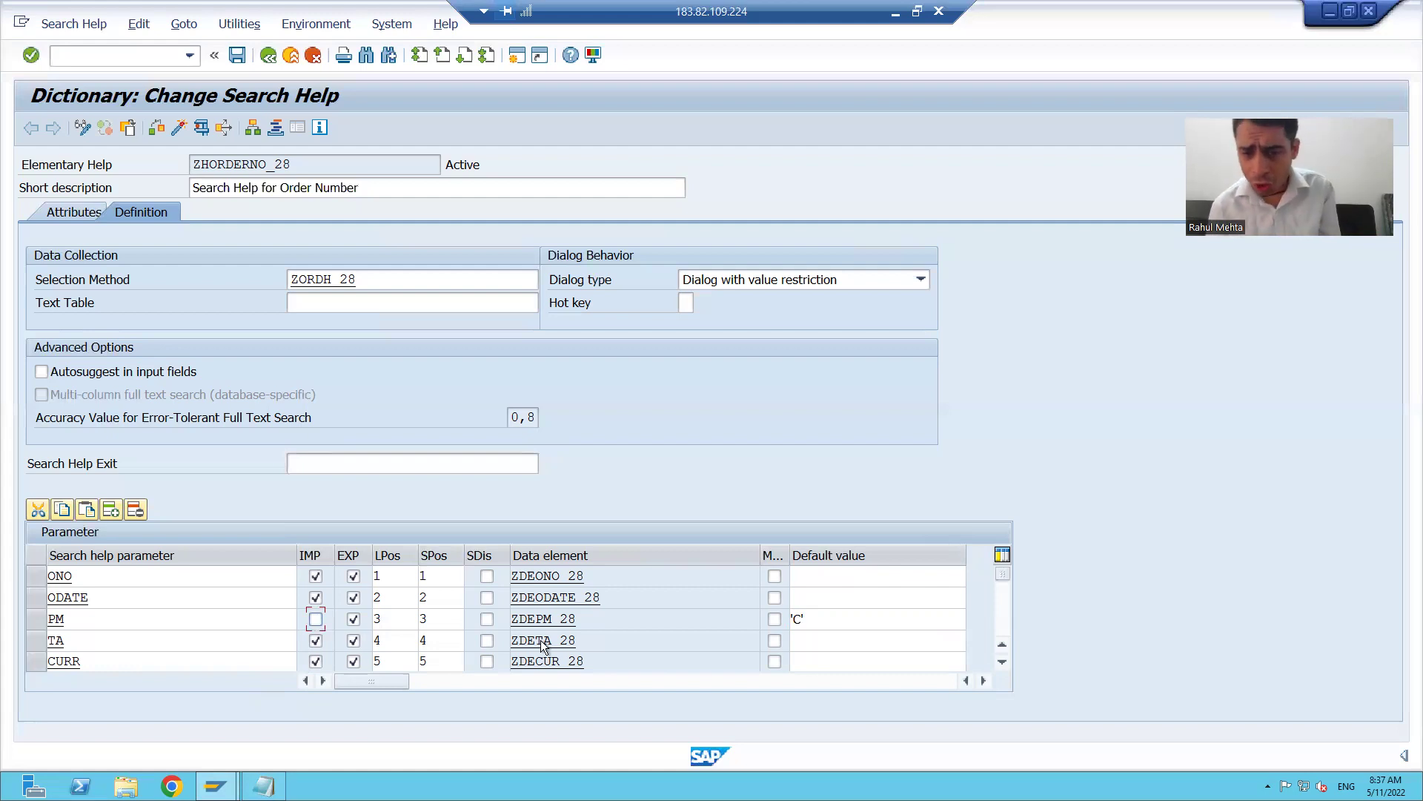
left_click(815, 623)
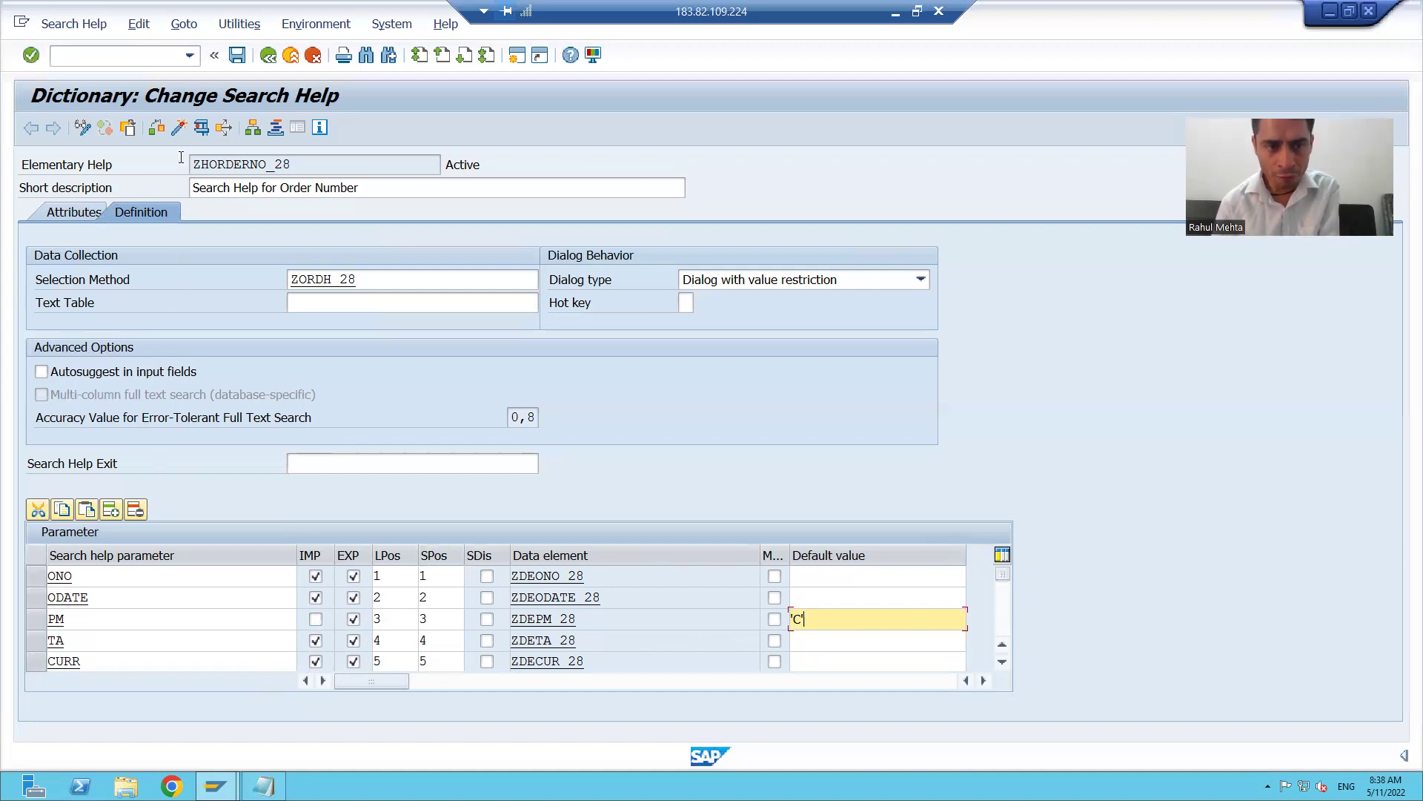
left_click(182, 127)
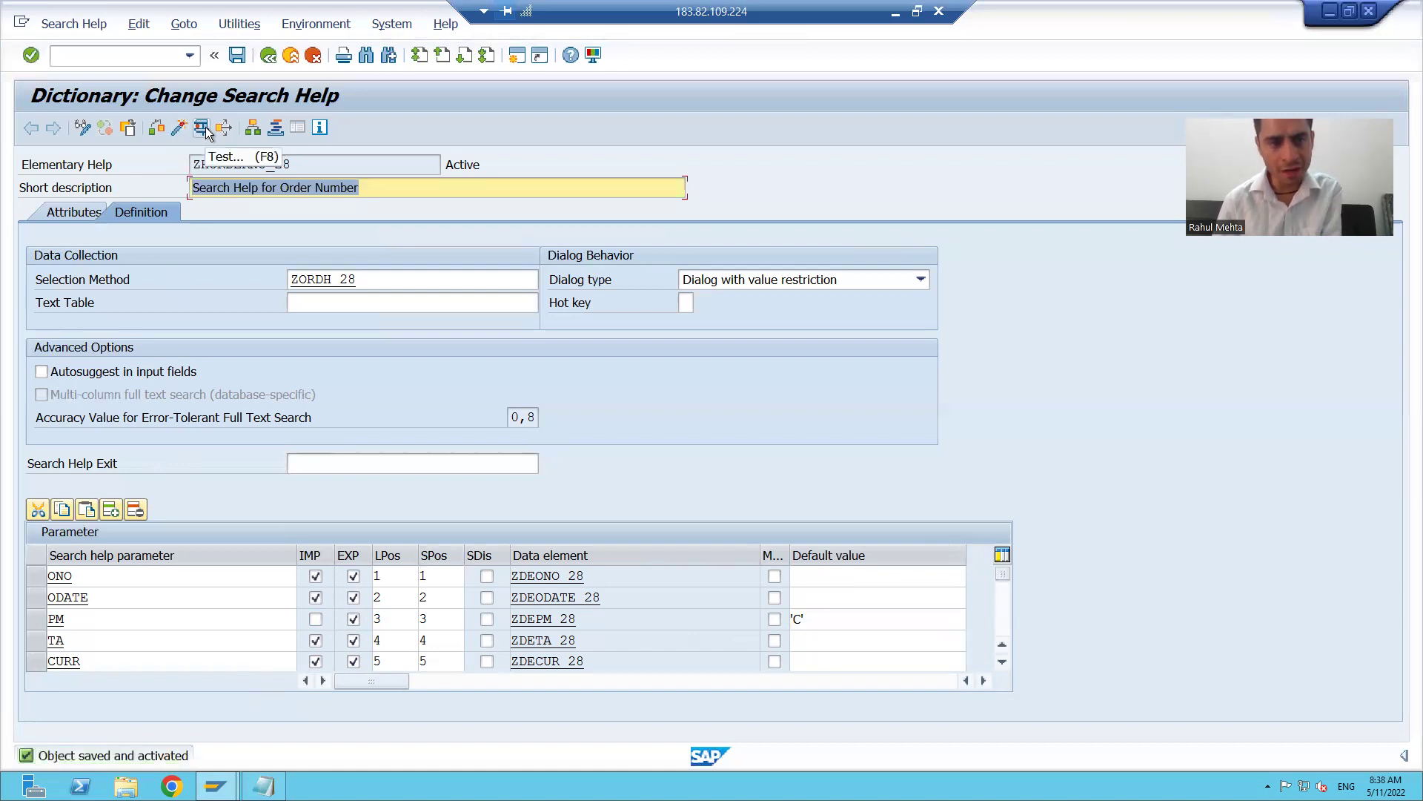
left_click(206, 127)
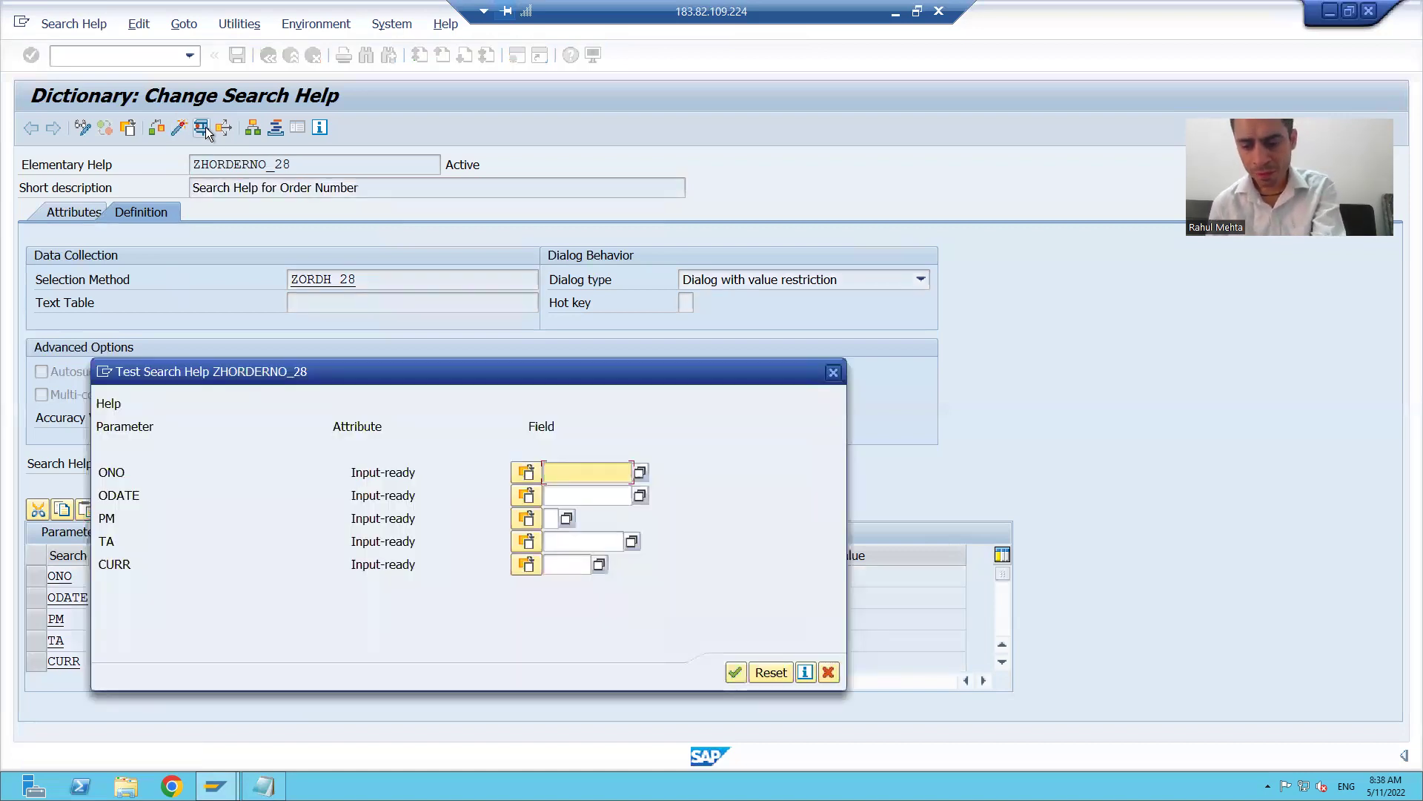
key("Return")
left_click(297, 498)
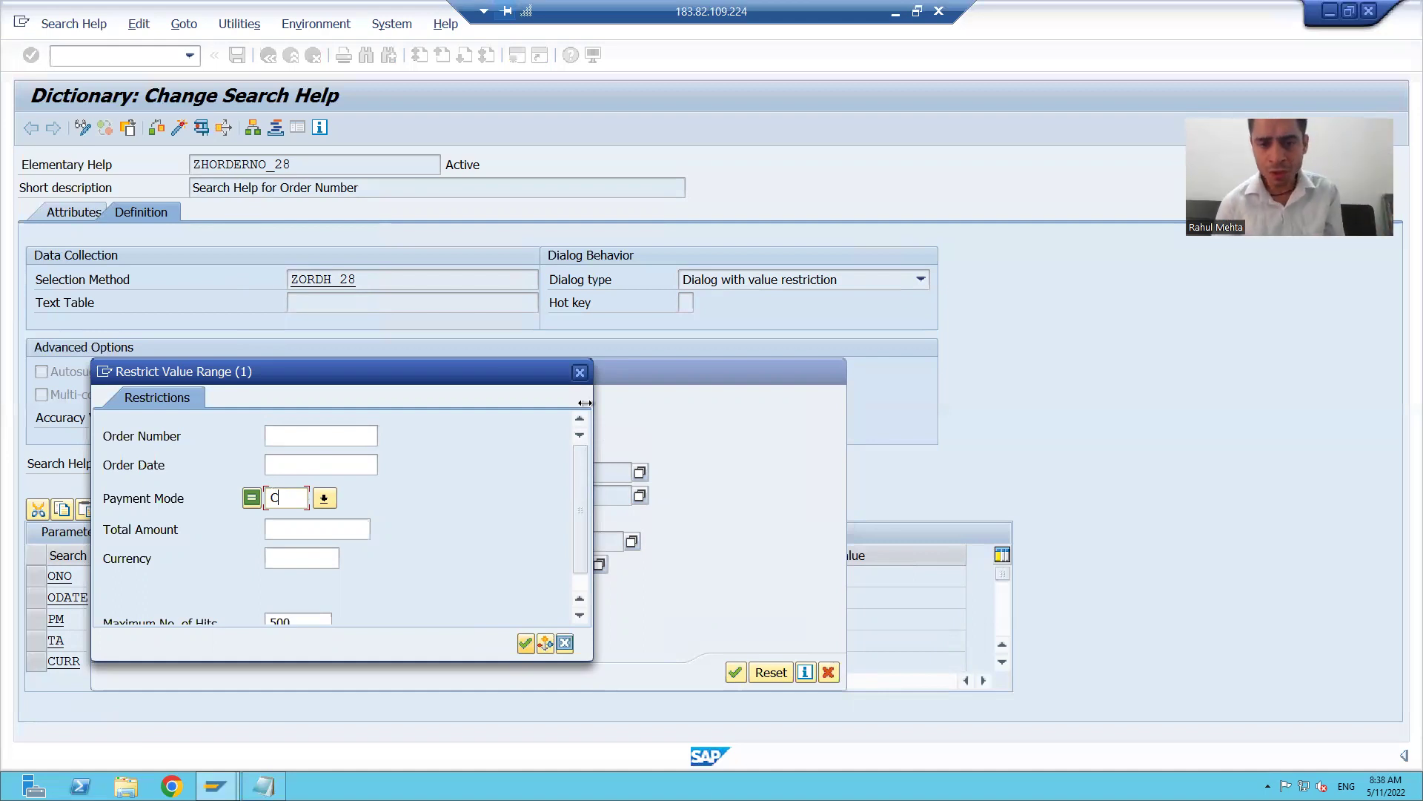
left_click(580, 372)
left_click(829, 671)
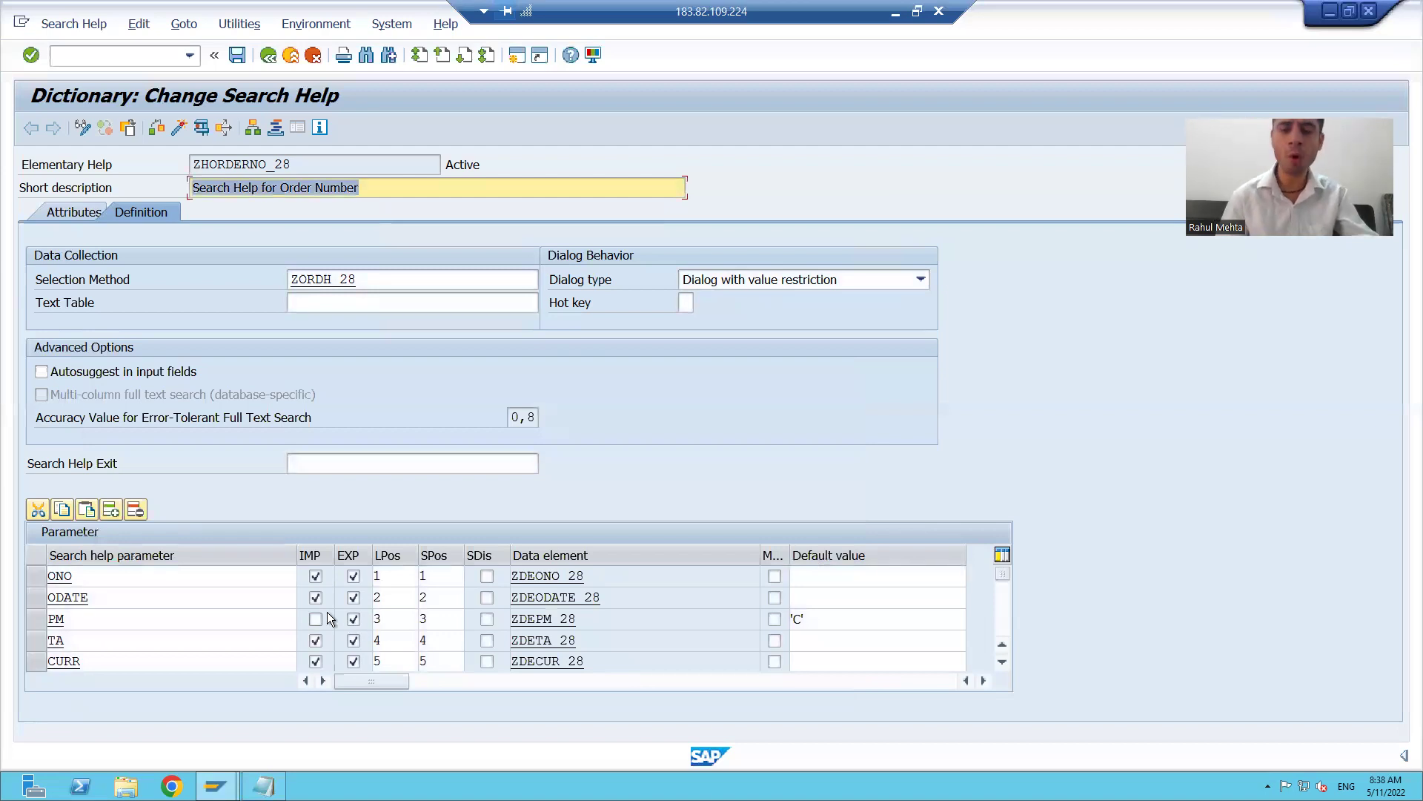
Test the search help with Payment Mode prefilled as C to find matching orders.
left_click(810, 622)
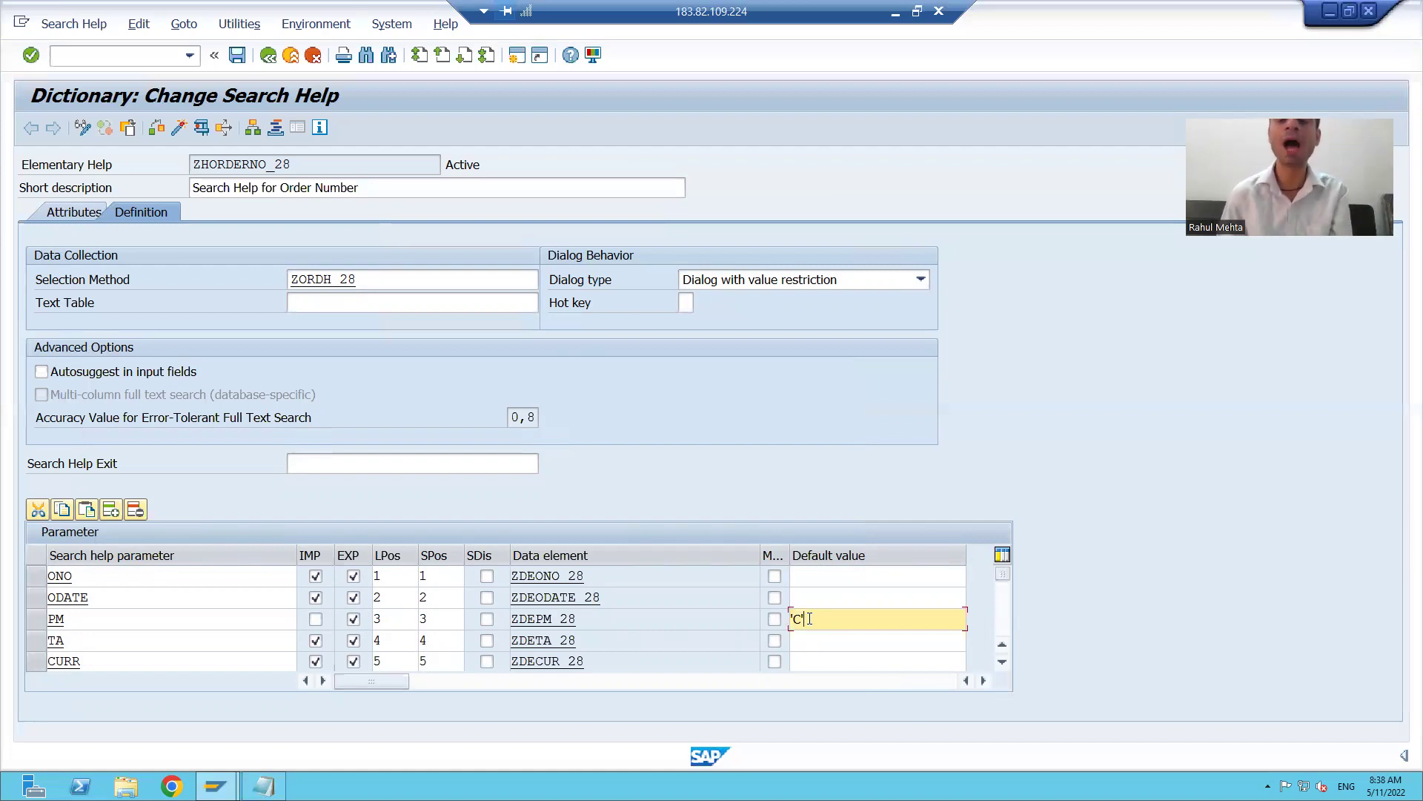
left_click(201, 129)
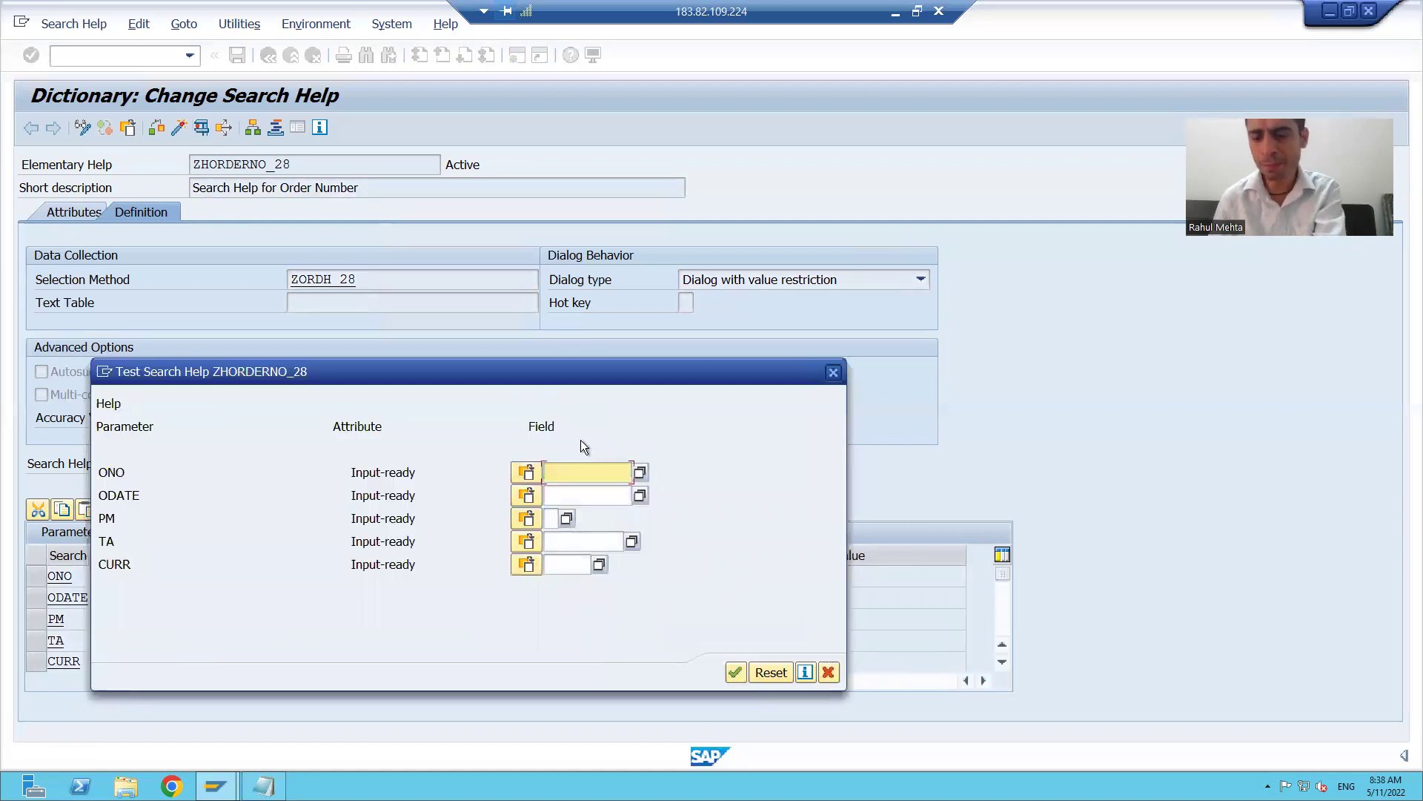
key("Return")
left_click(280, 498)
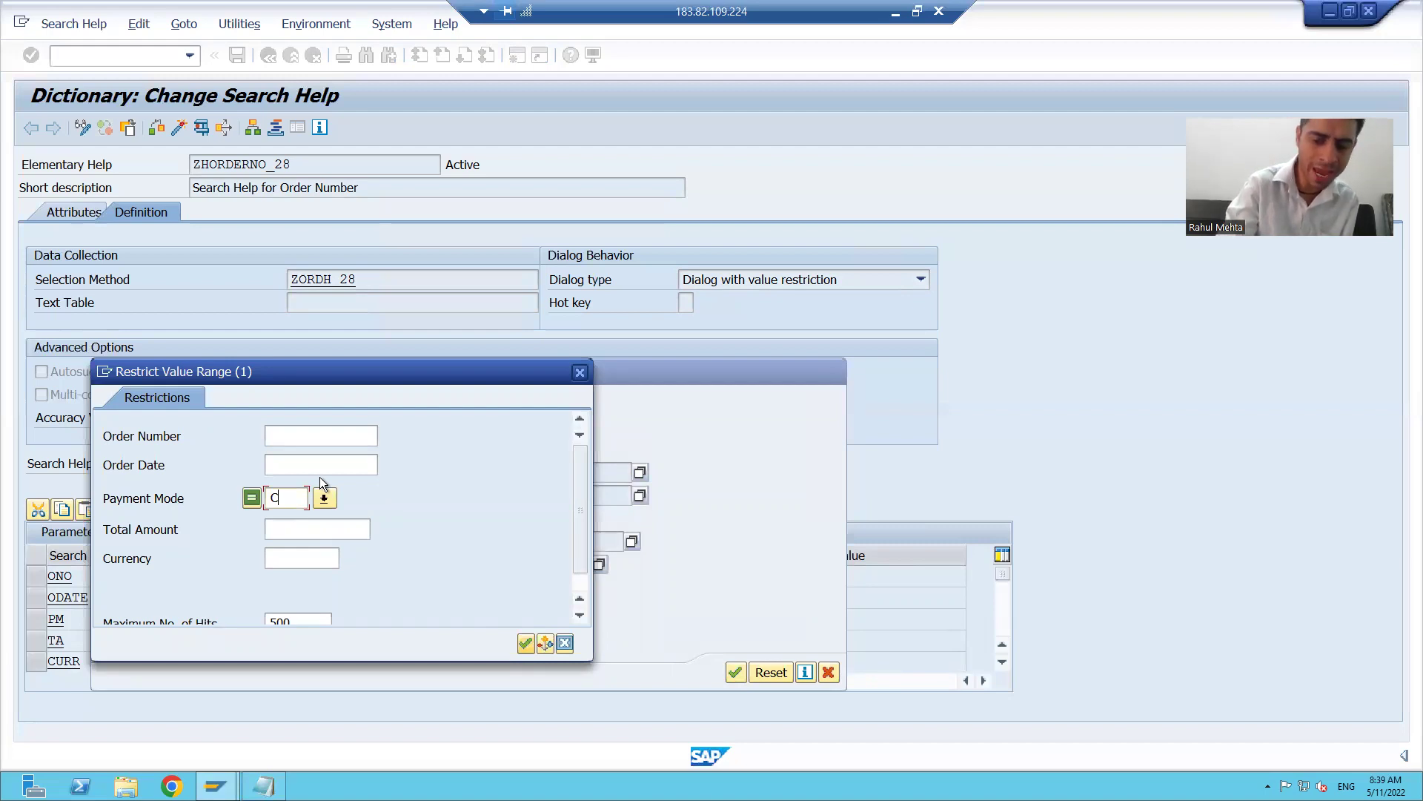
key("Return")
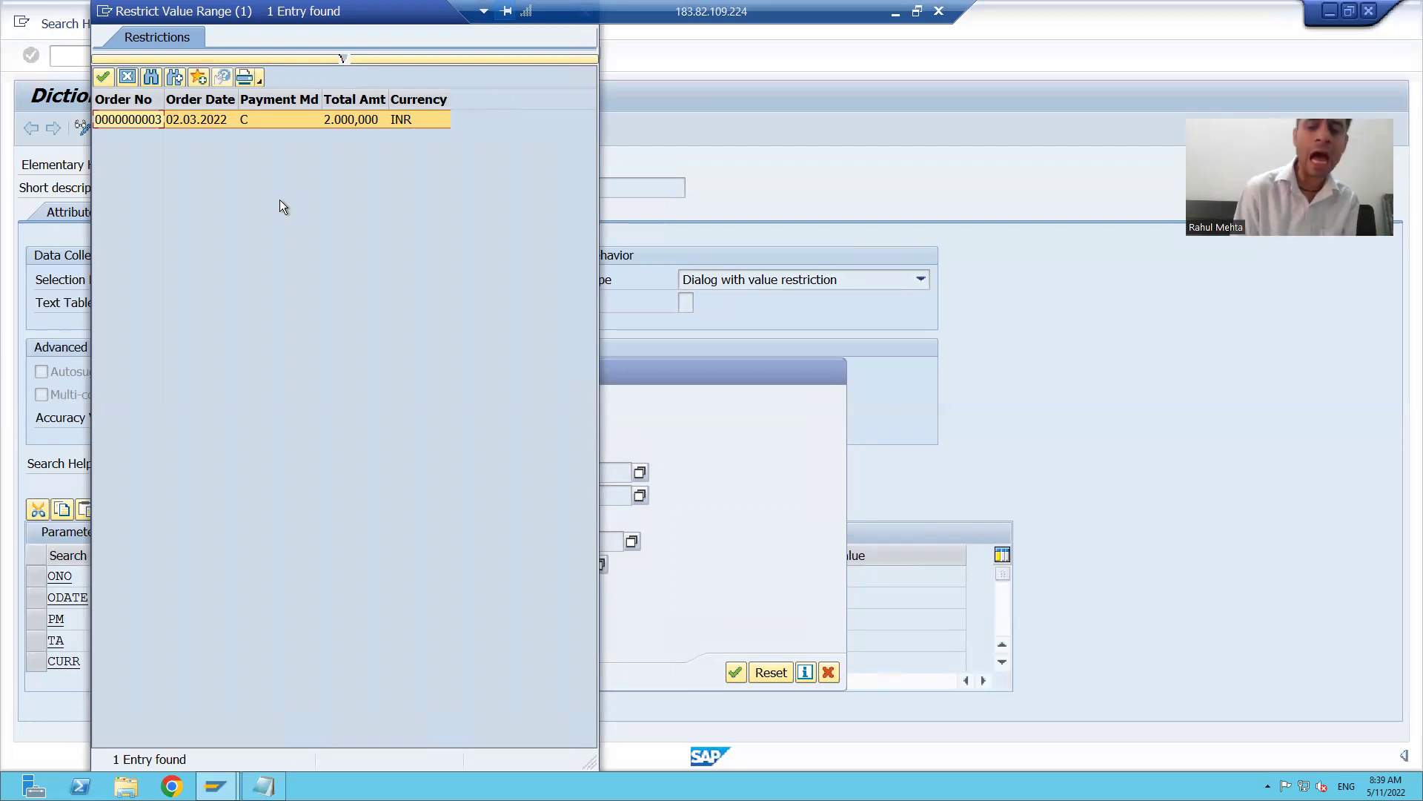
Close the hit list and test dialog, then widen the Data element column.
left_click_drag(249, 10, 249, 26)
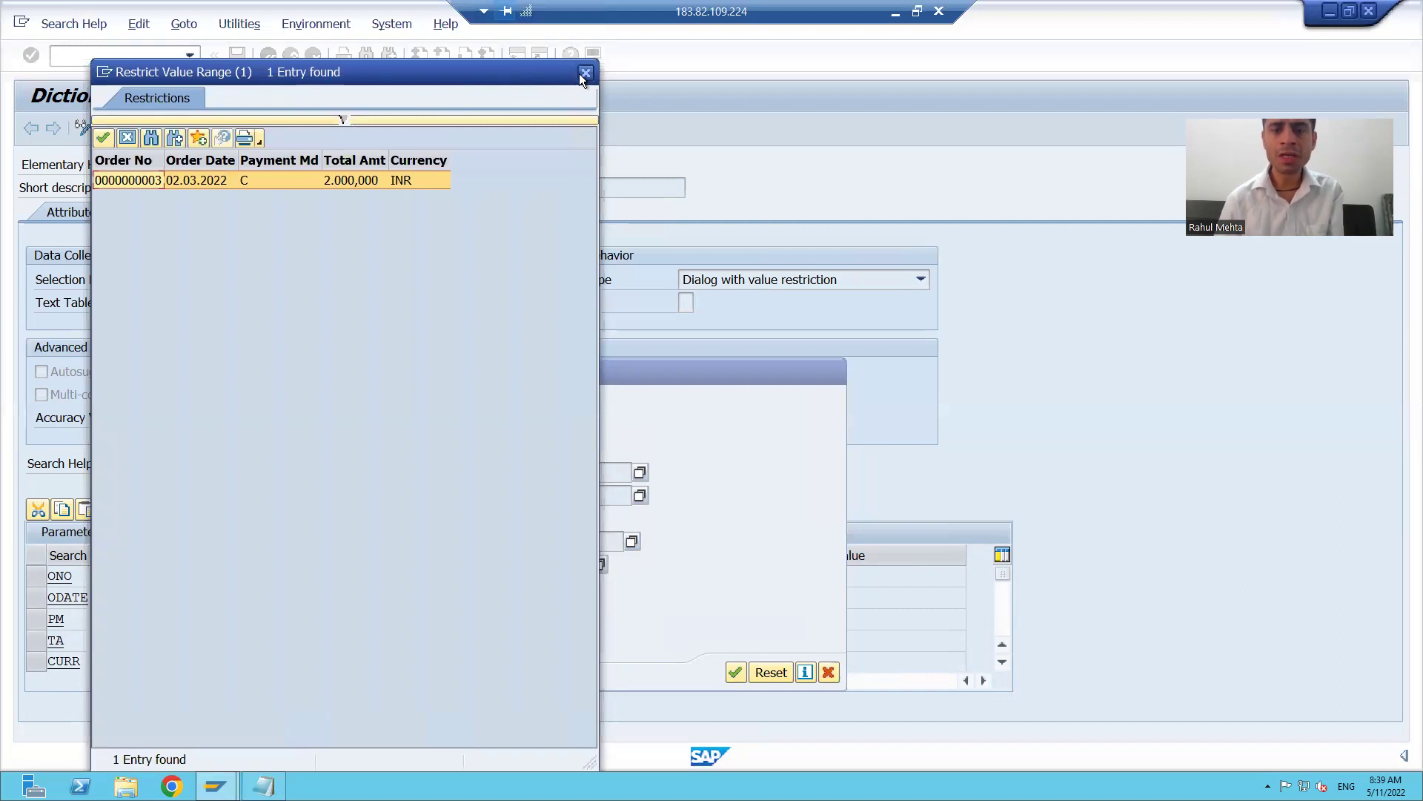
left_click(580, 74)
left_click(831, 374)
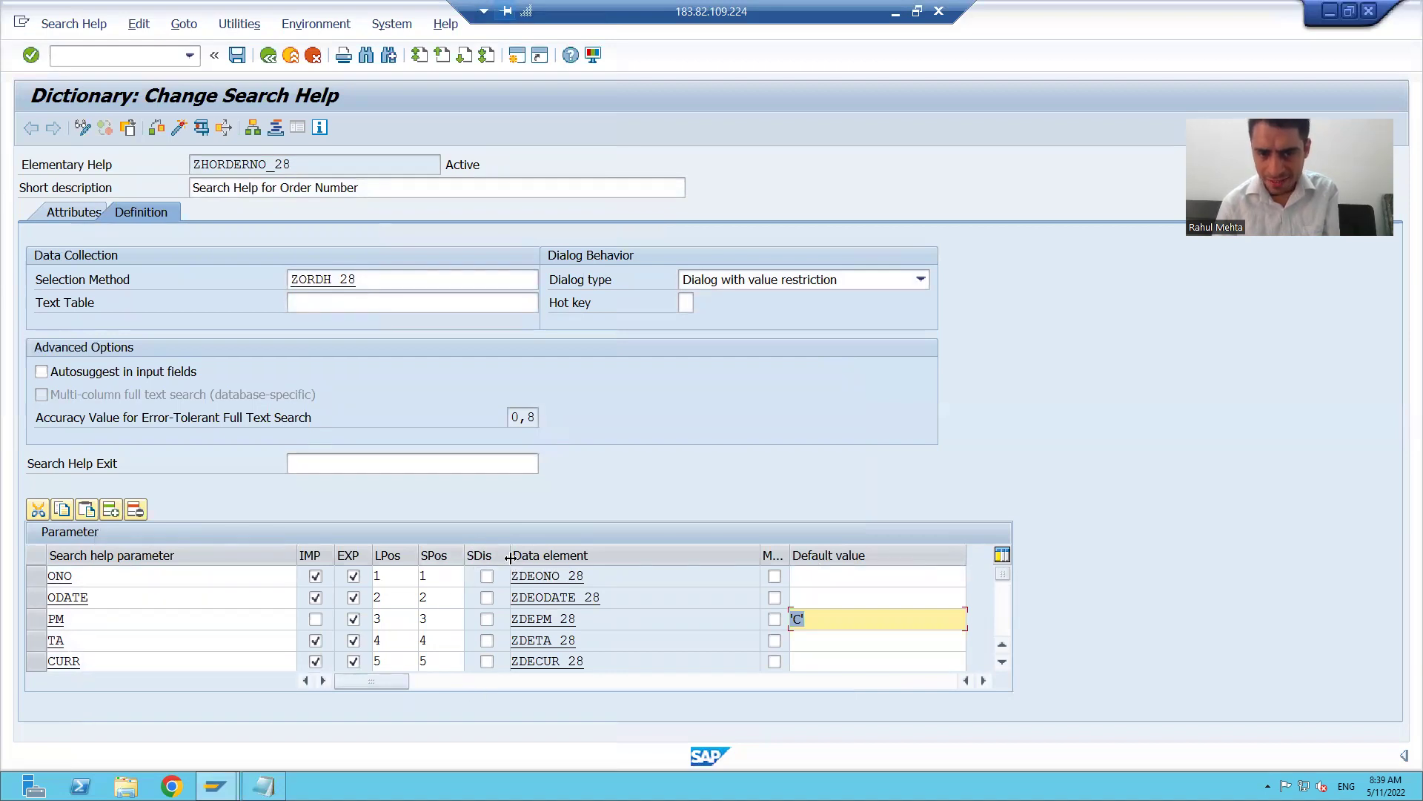
left_click_drag(510, 557, 537, 557)
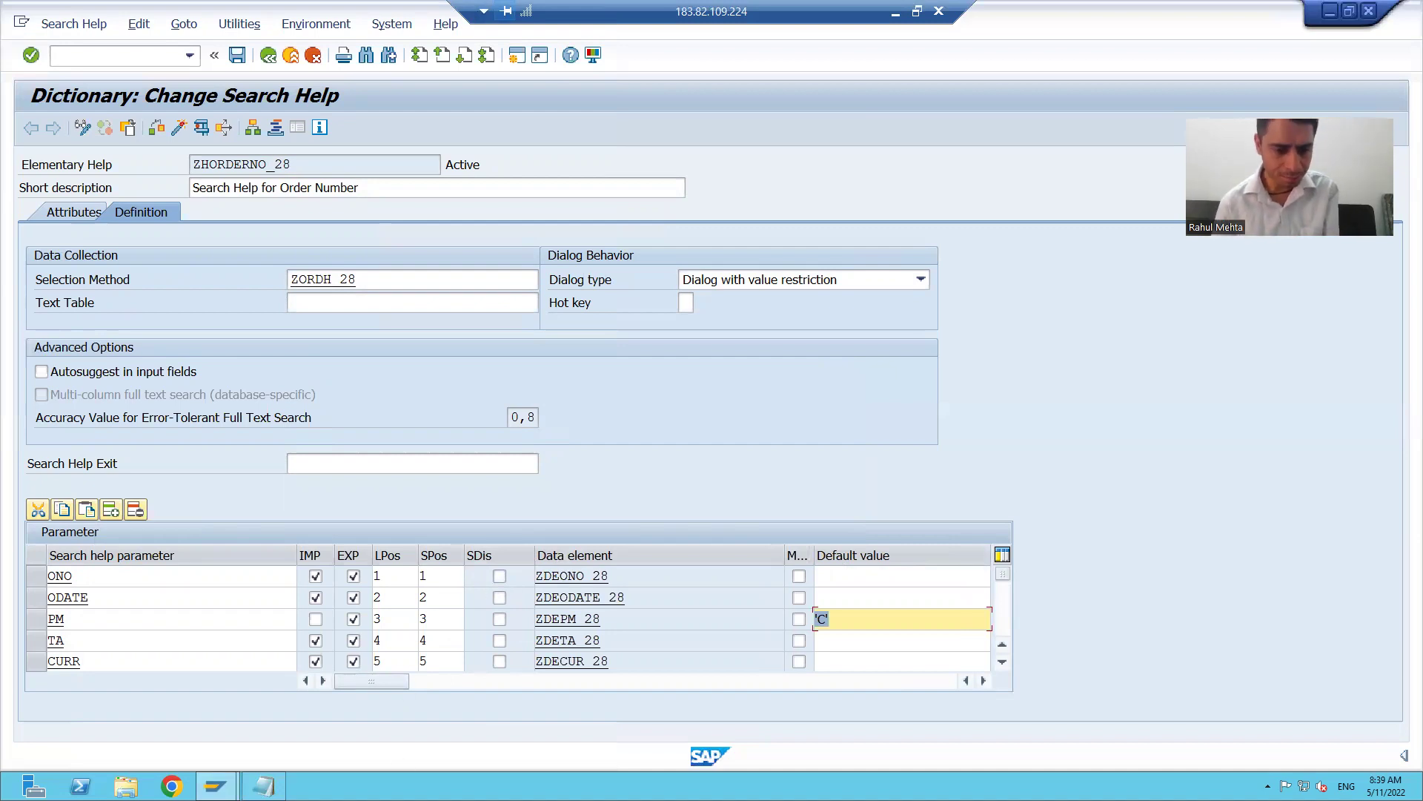
left_click(263, 786)
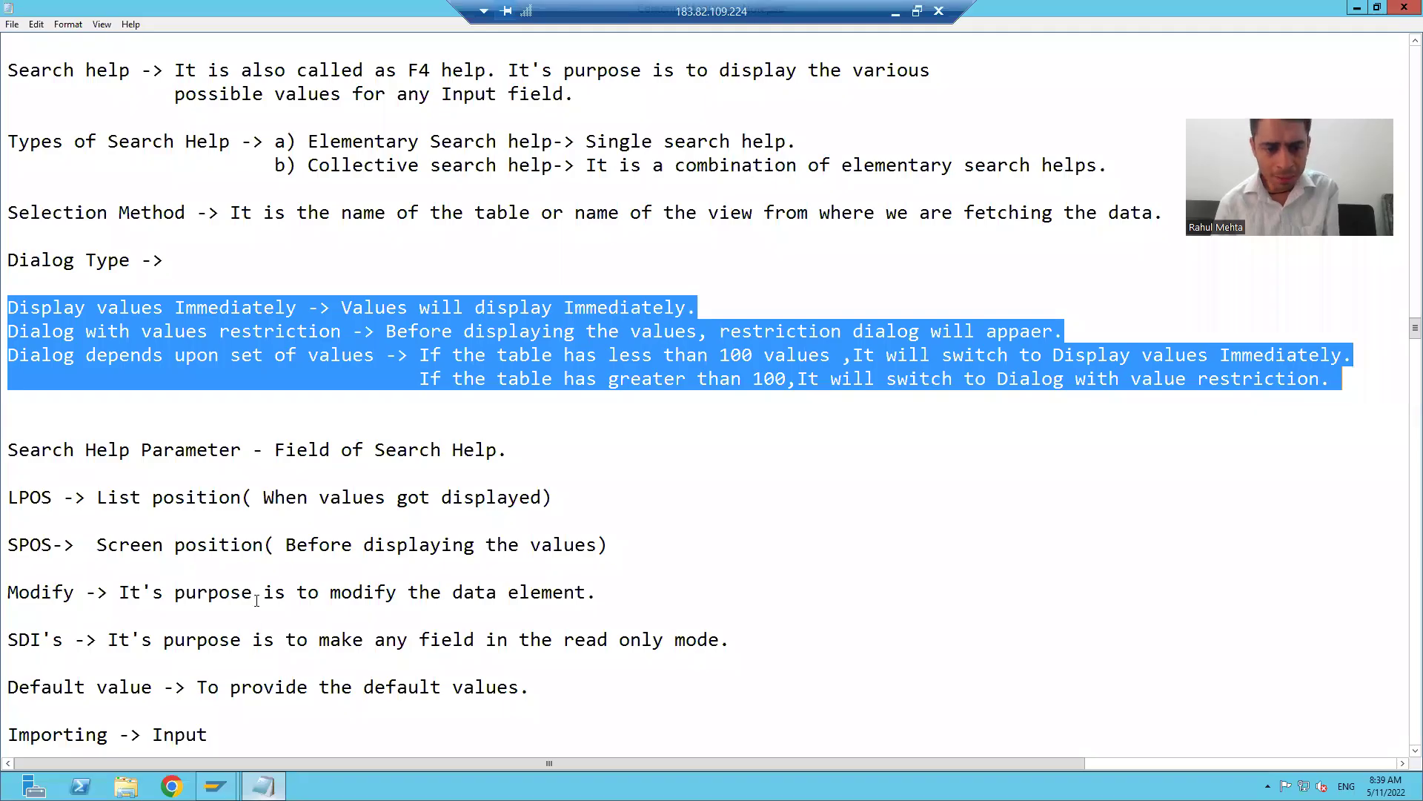
left_click(257, 597)
scroll(223, 600, "down", 1)
left_click_drag(109, 568, 715, 563)
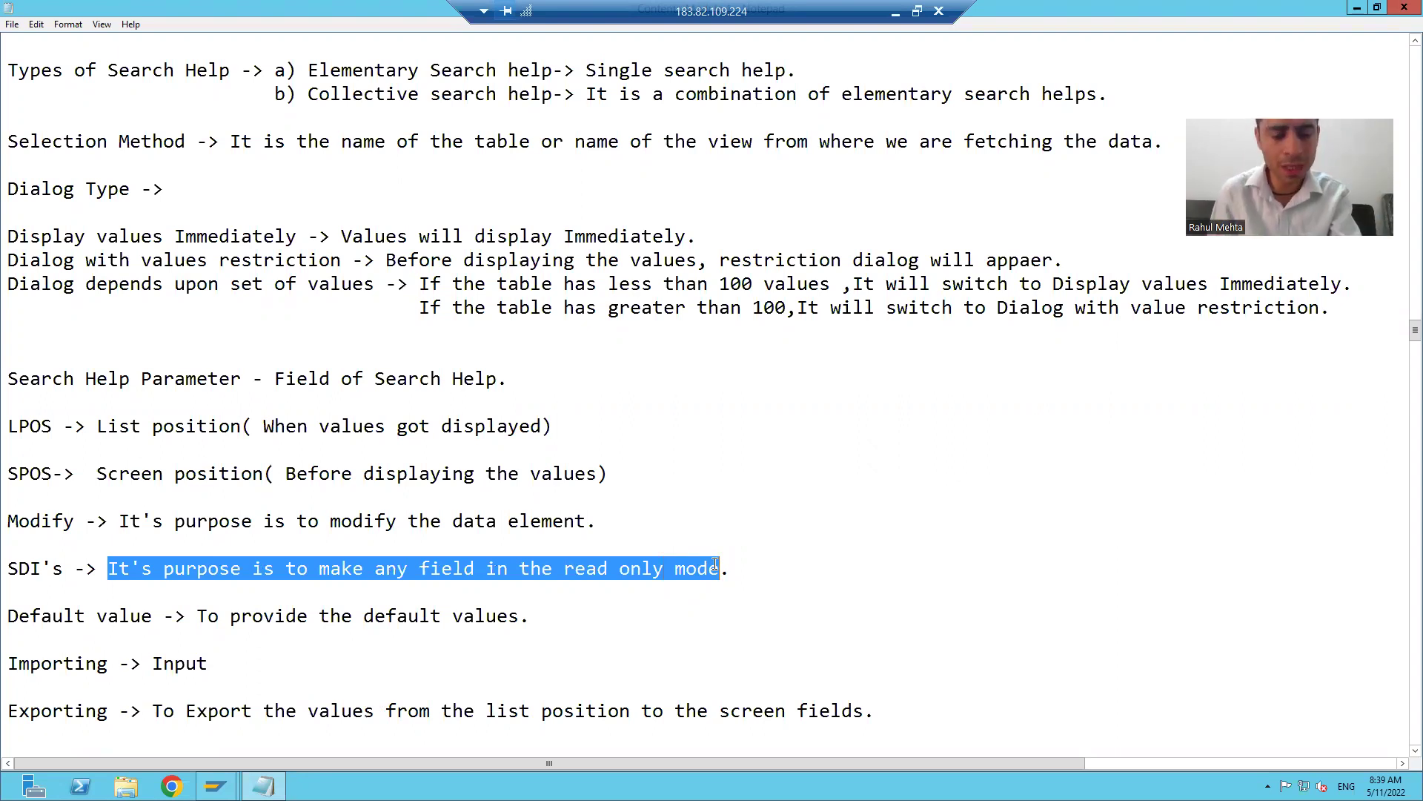
key("alt+Tab")
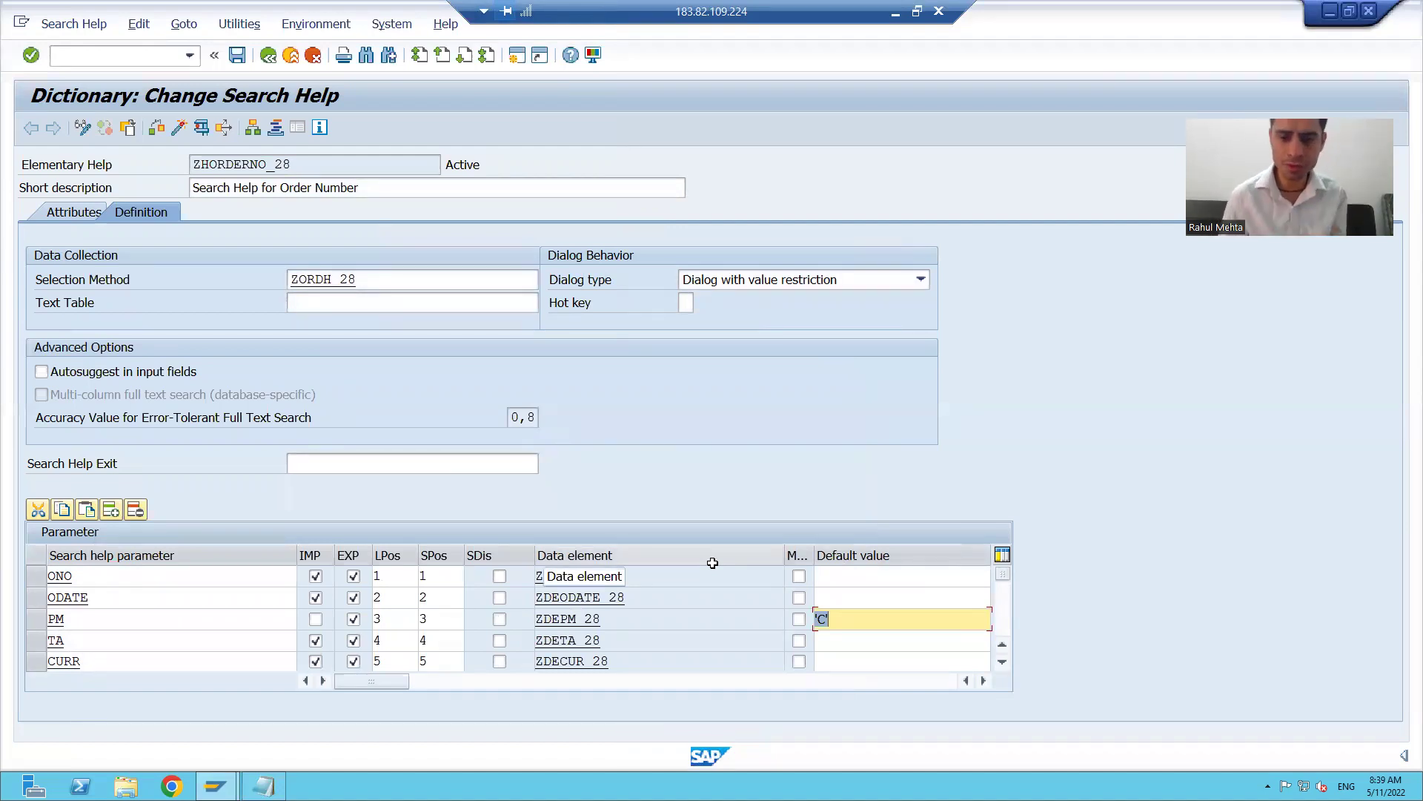
Mark PM as read-only with SDis, activate, and run a test of the search help.
left_click(500, 619)
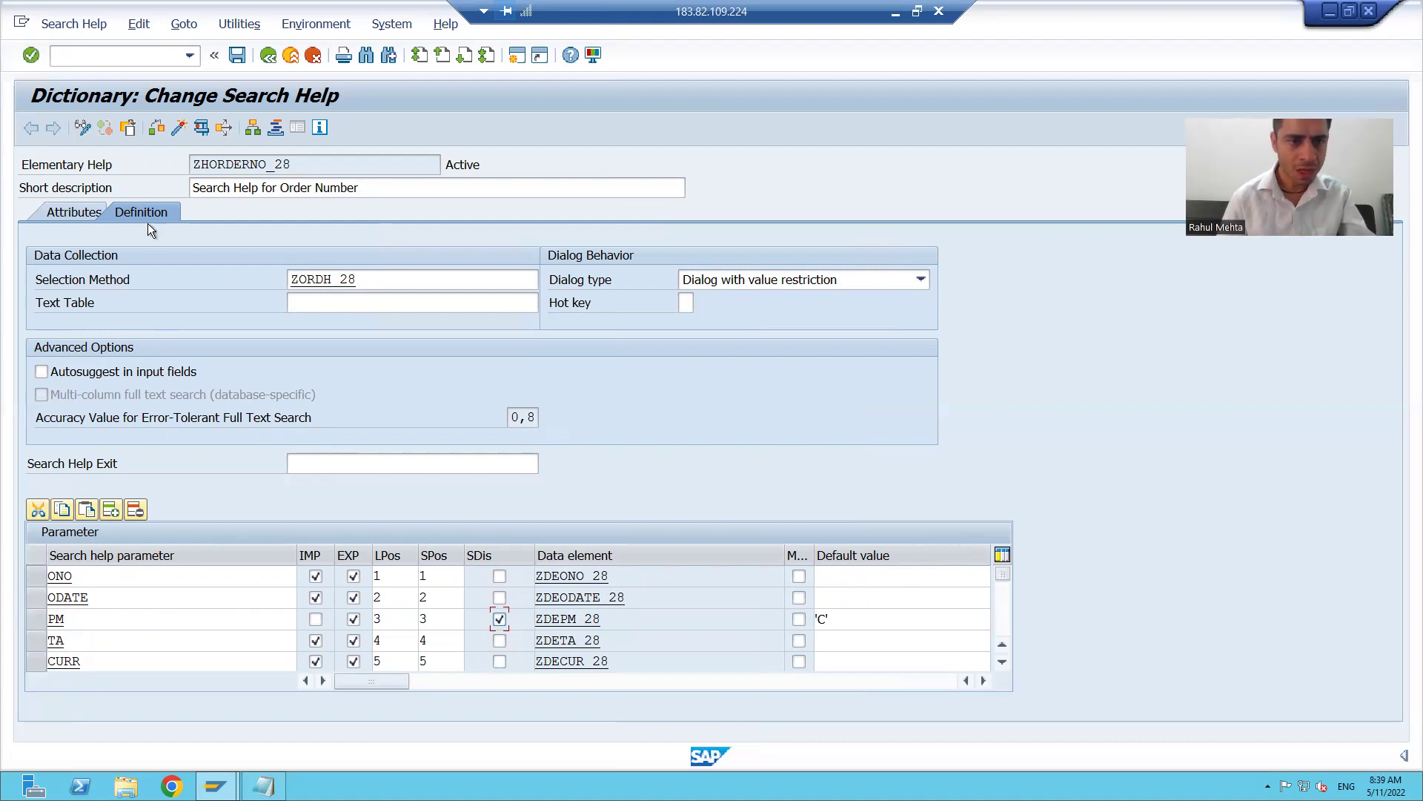
left_click(177, 131)
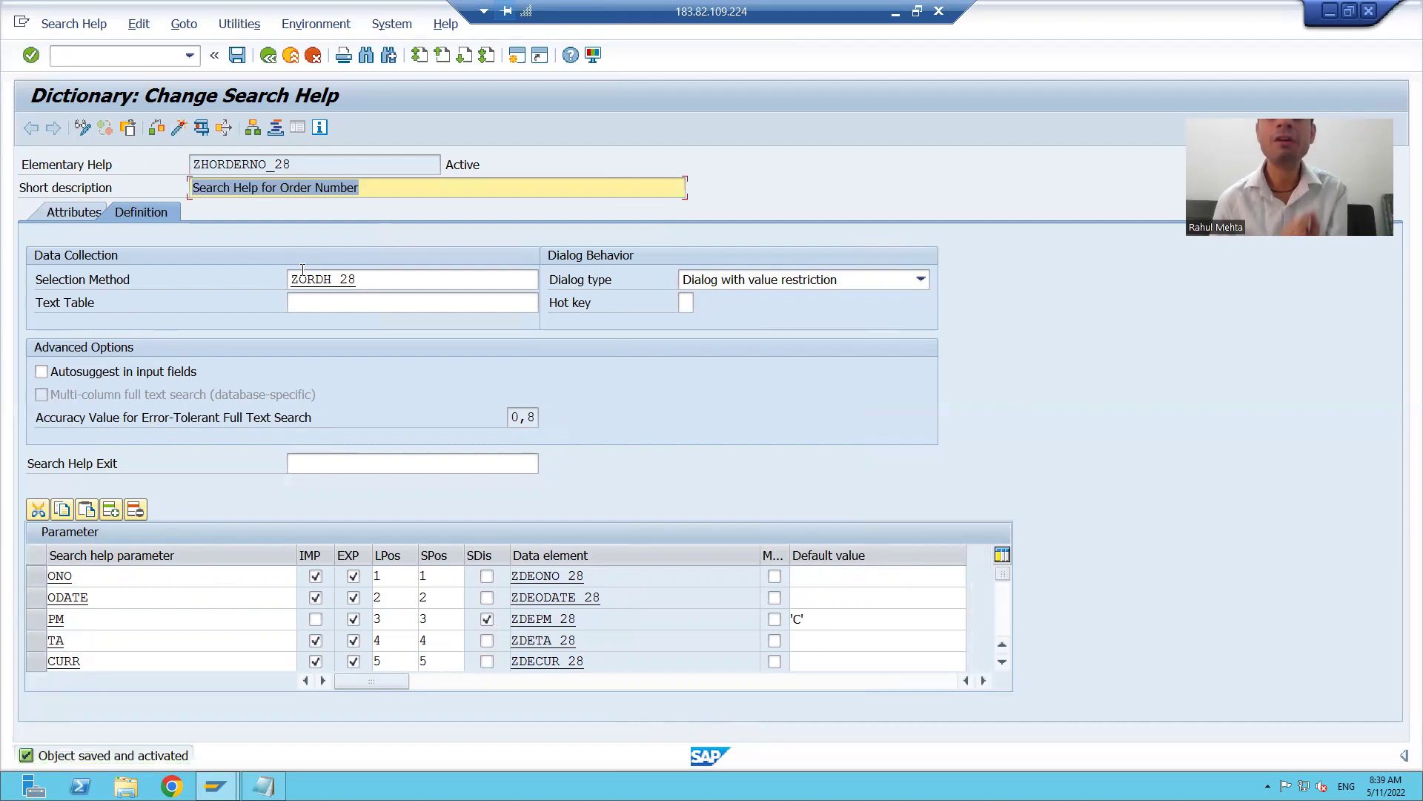
left_click(201, 132)
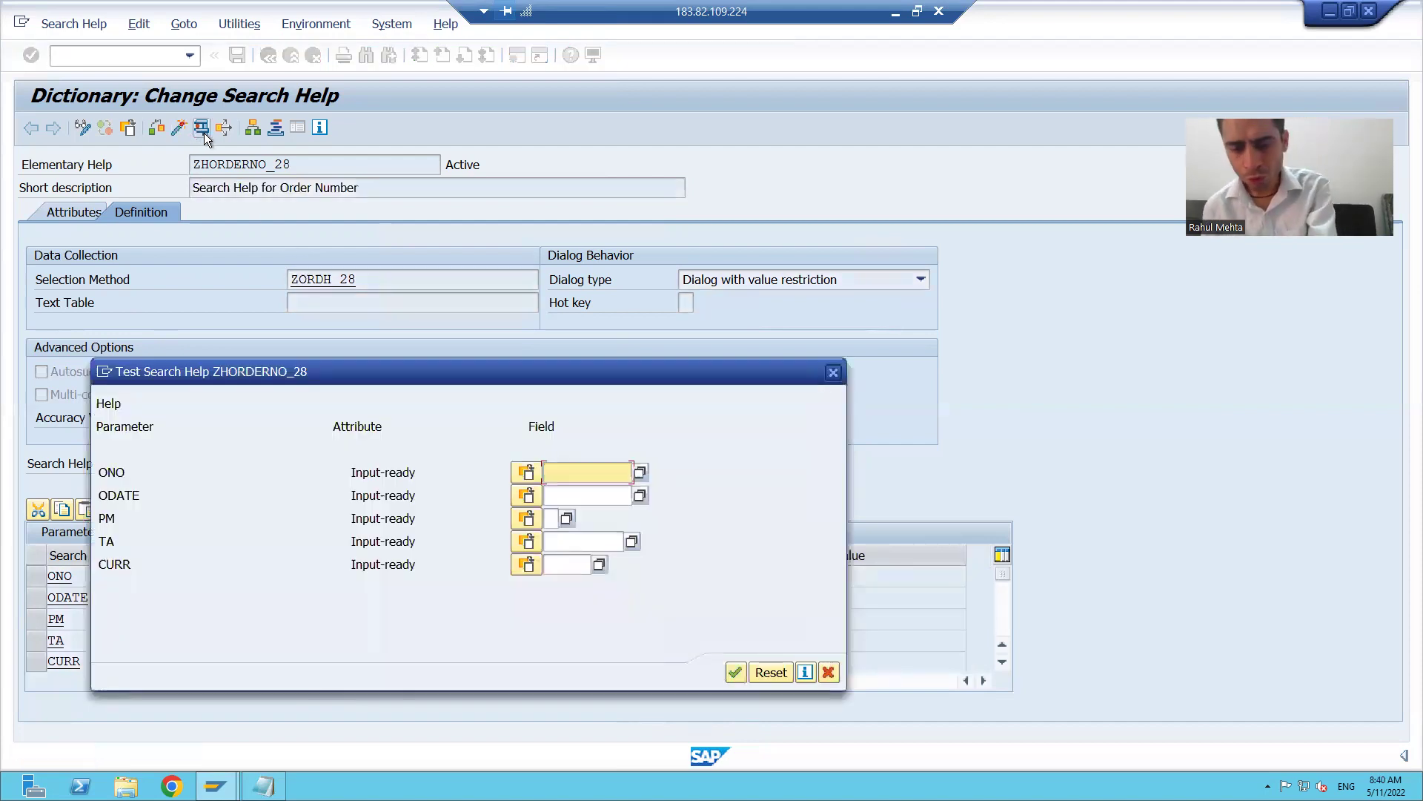
key("F4")
left_click(300, 504)
key("Return")
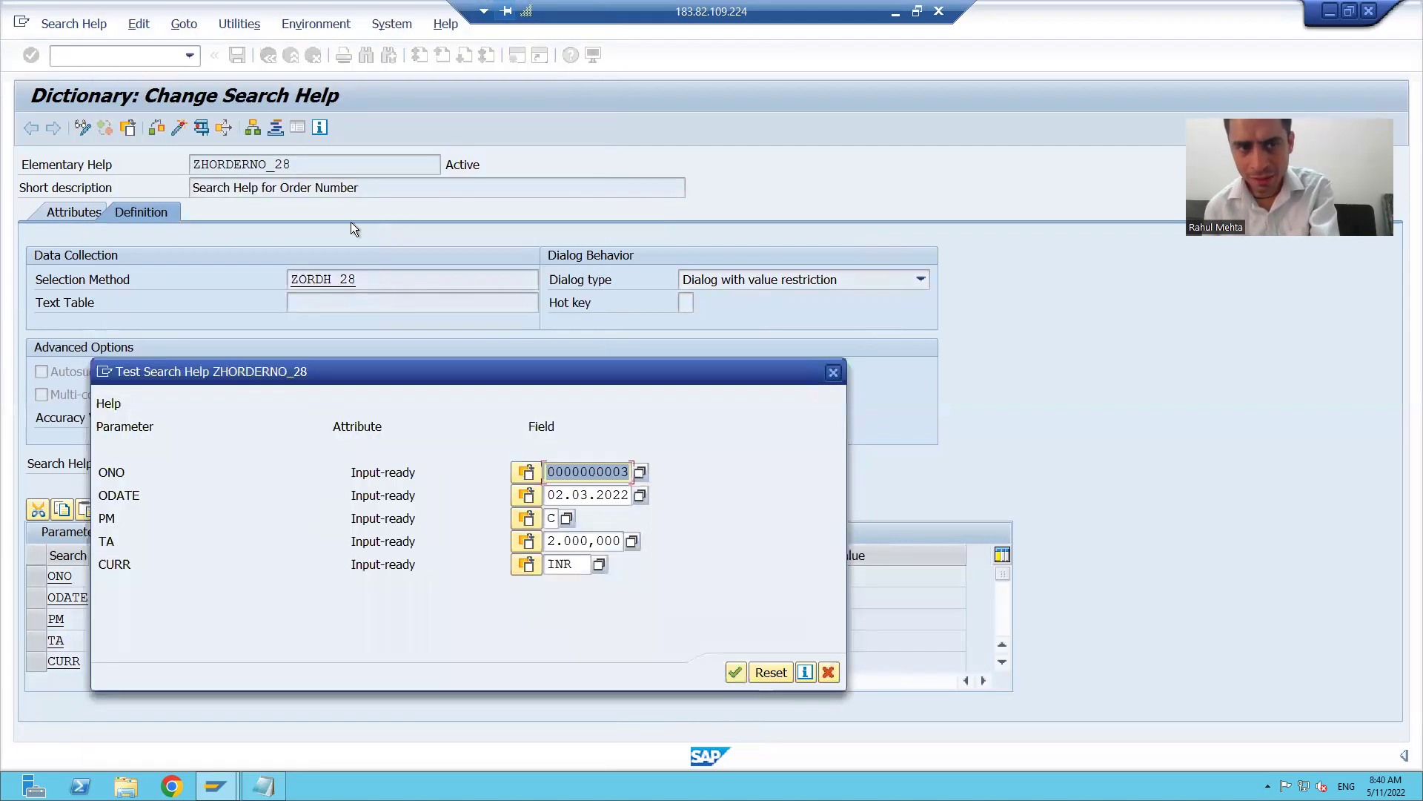
left_click(833, 372)
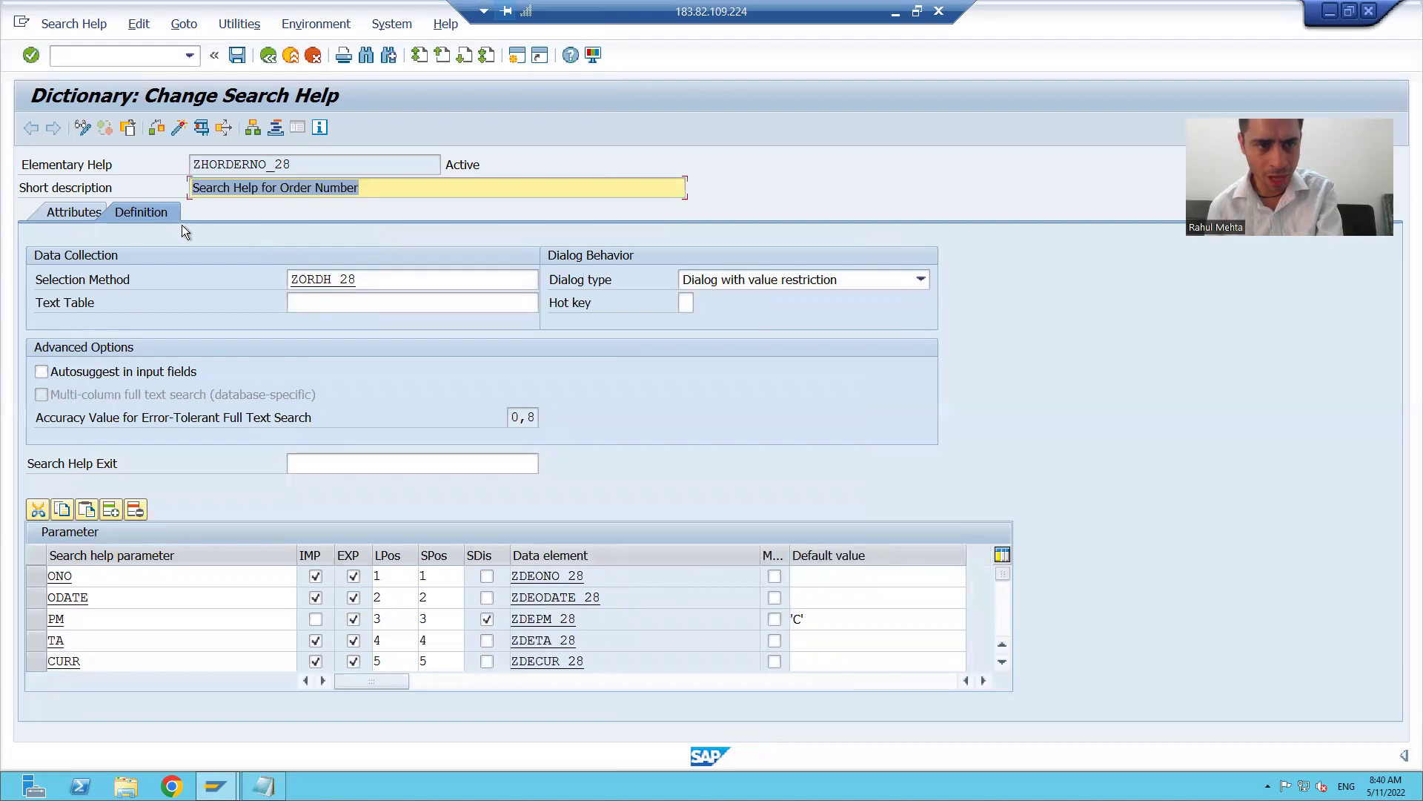
Rerun the test to check the preset Payment Mode C, then untick PM's SDis flag.
left_click(199, 131)
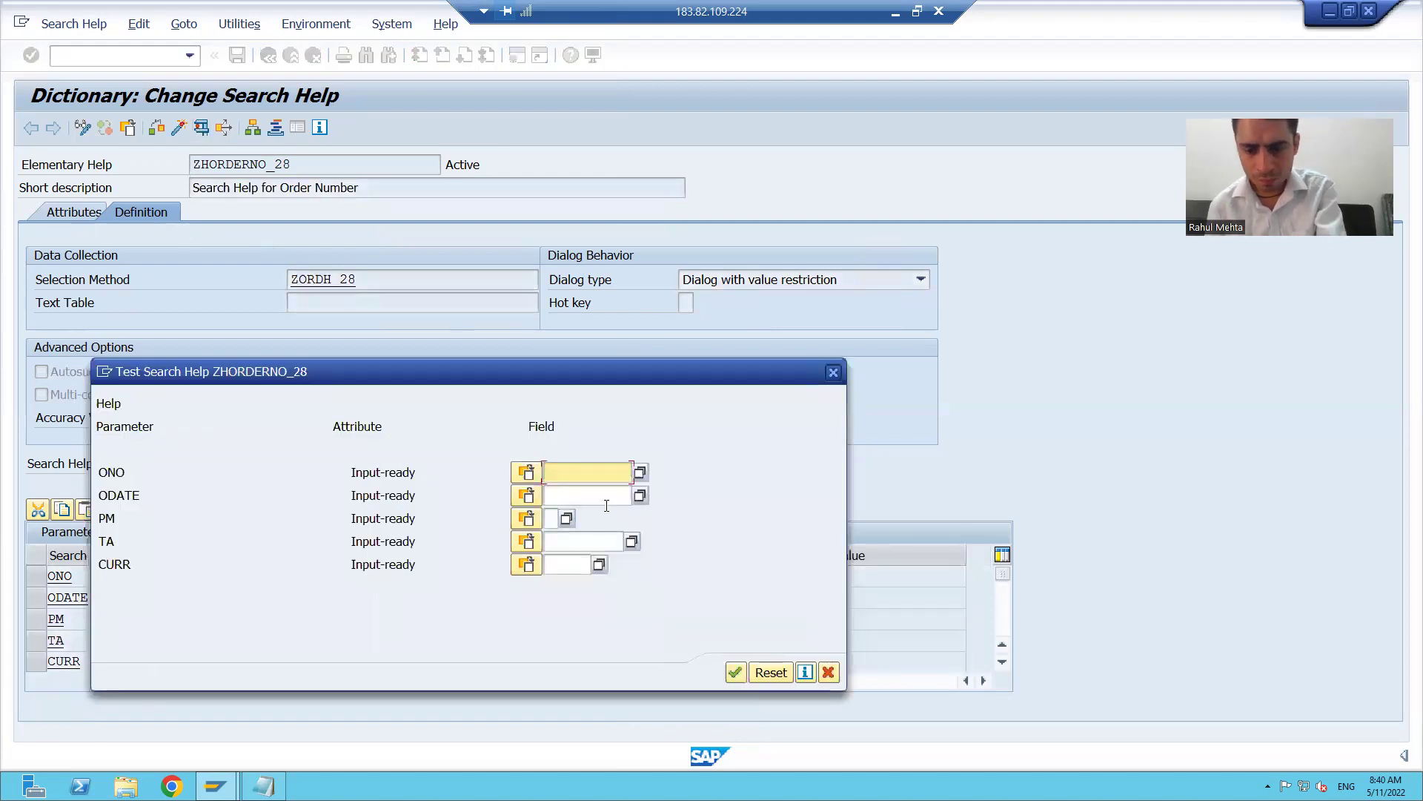
key("Return")
left_click(301, 500)
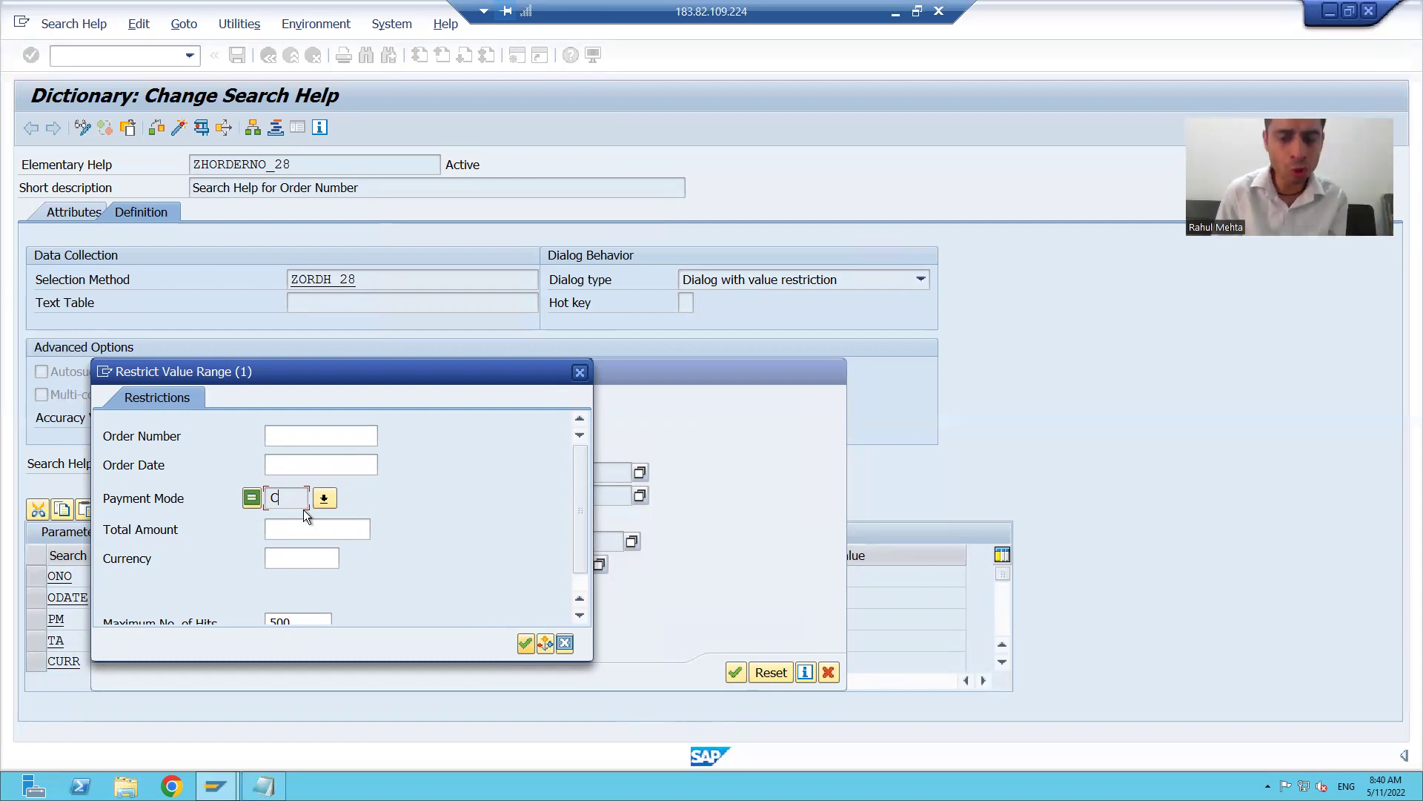
left_click(580, 371)
left_click(828, 672)
left_click(487, 619)
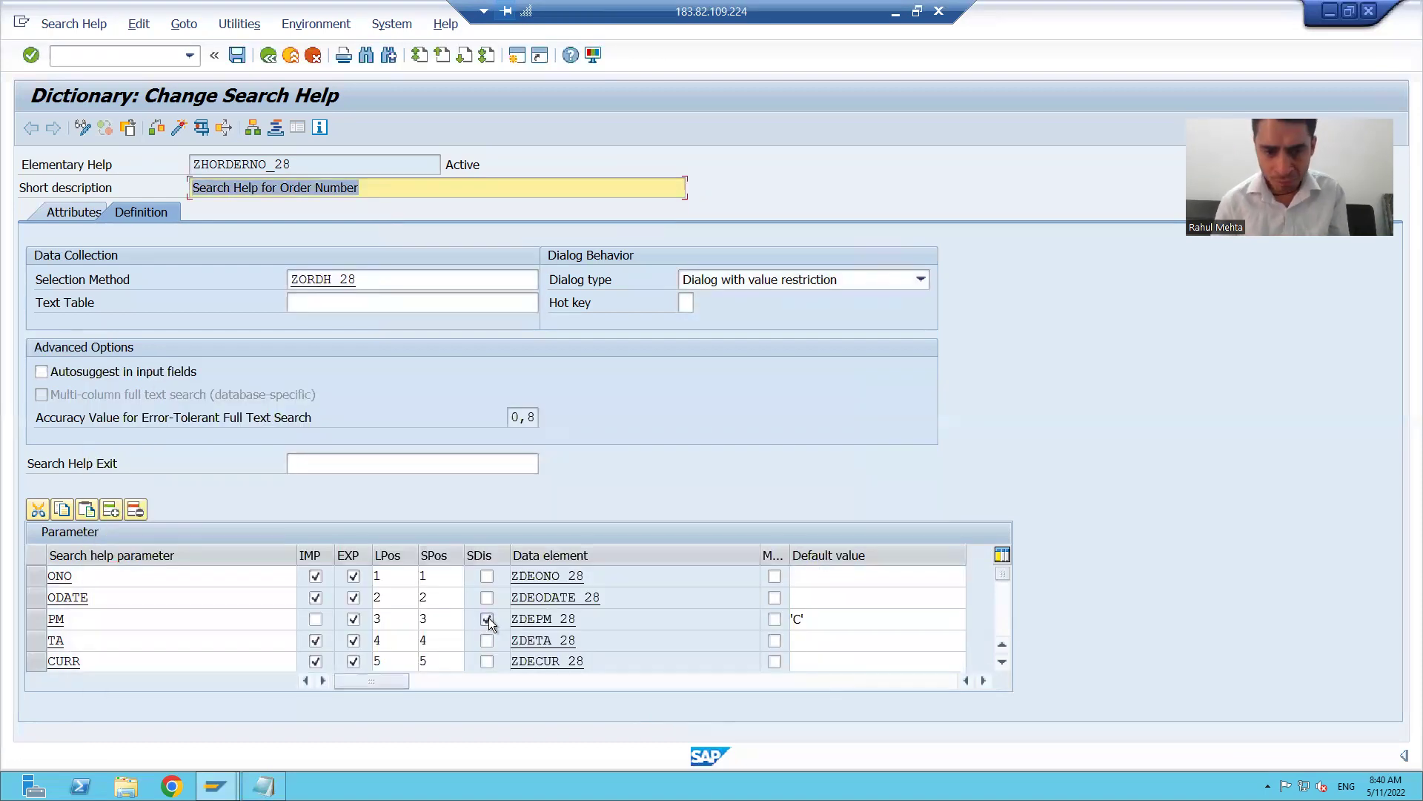
Activate and test that Payment Mode's preset C can be overwritten with D, then N.
left_click(180, 130)
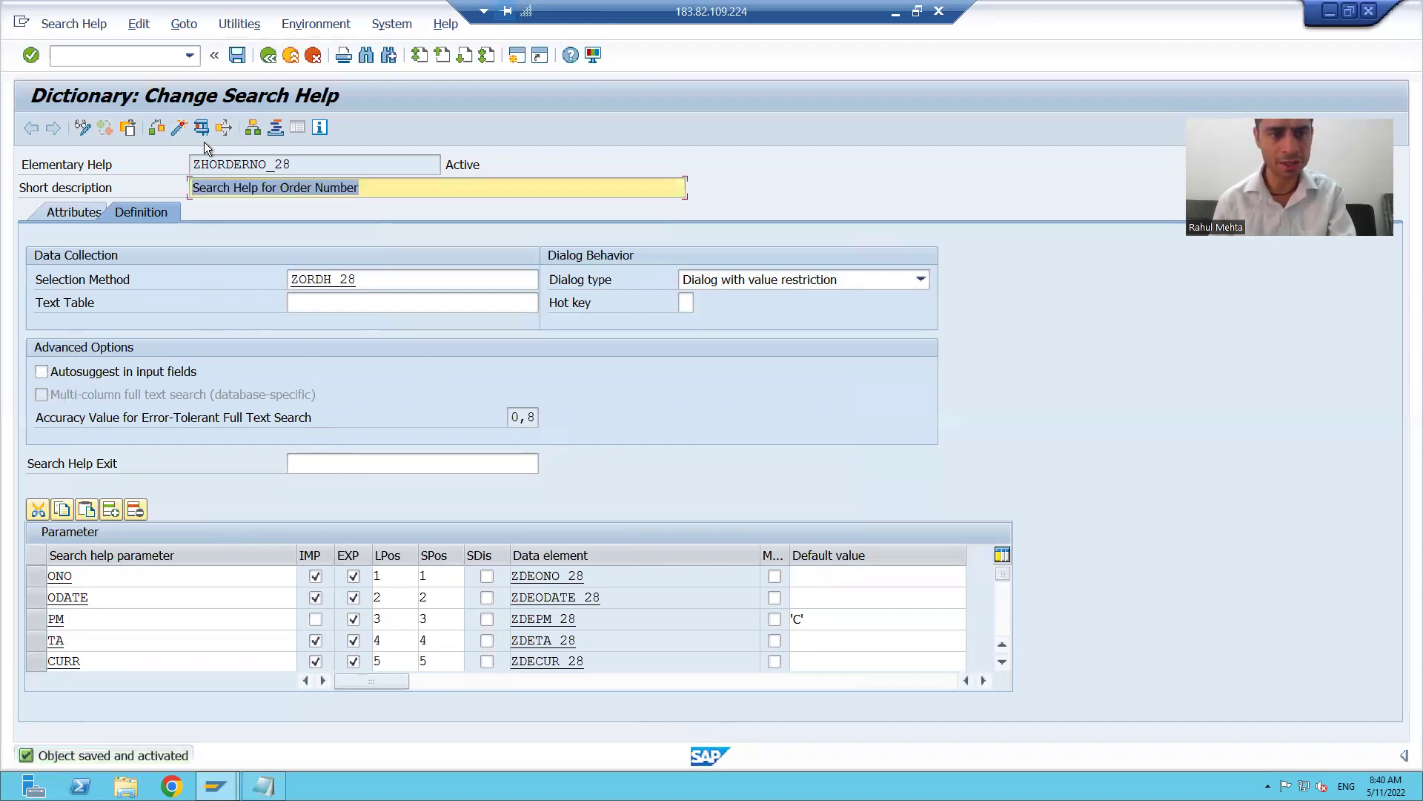
left_click(202, 129)
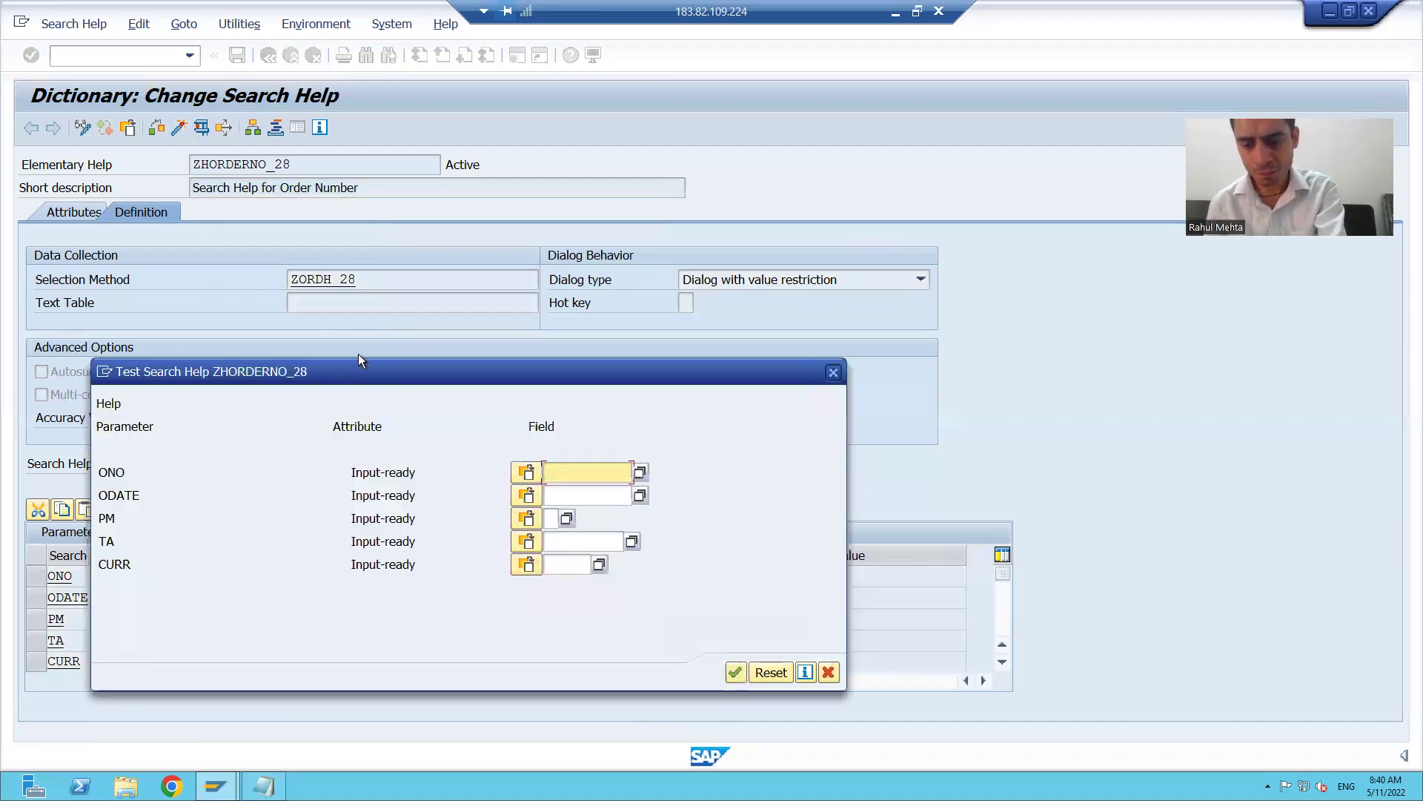
key("Return")
left_click(299, 501)
key("BackSpace")
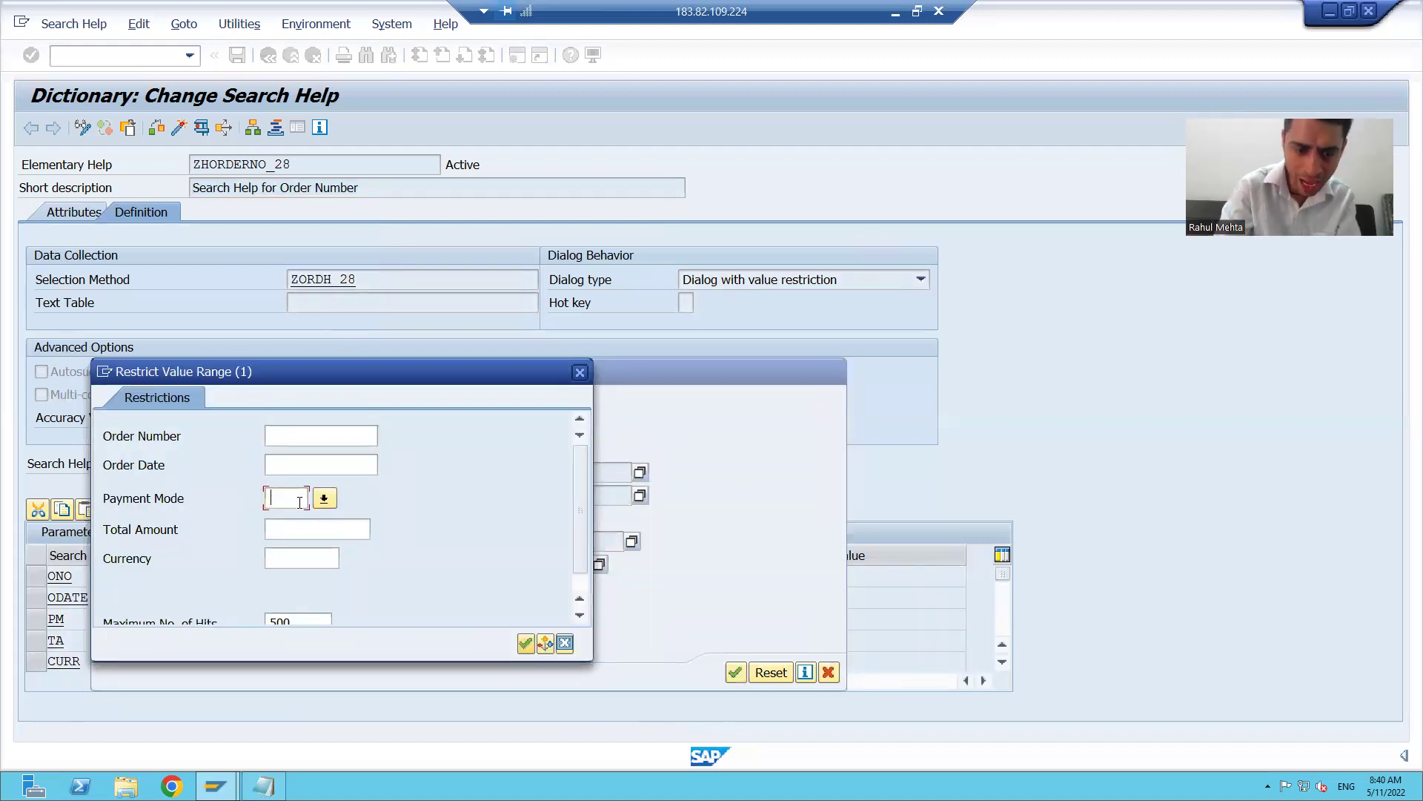
type("D")
key("BackSpace")
type("N")
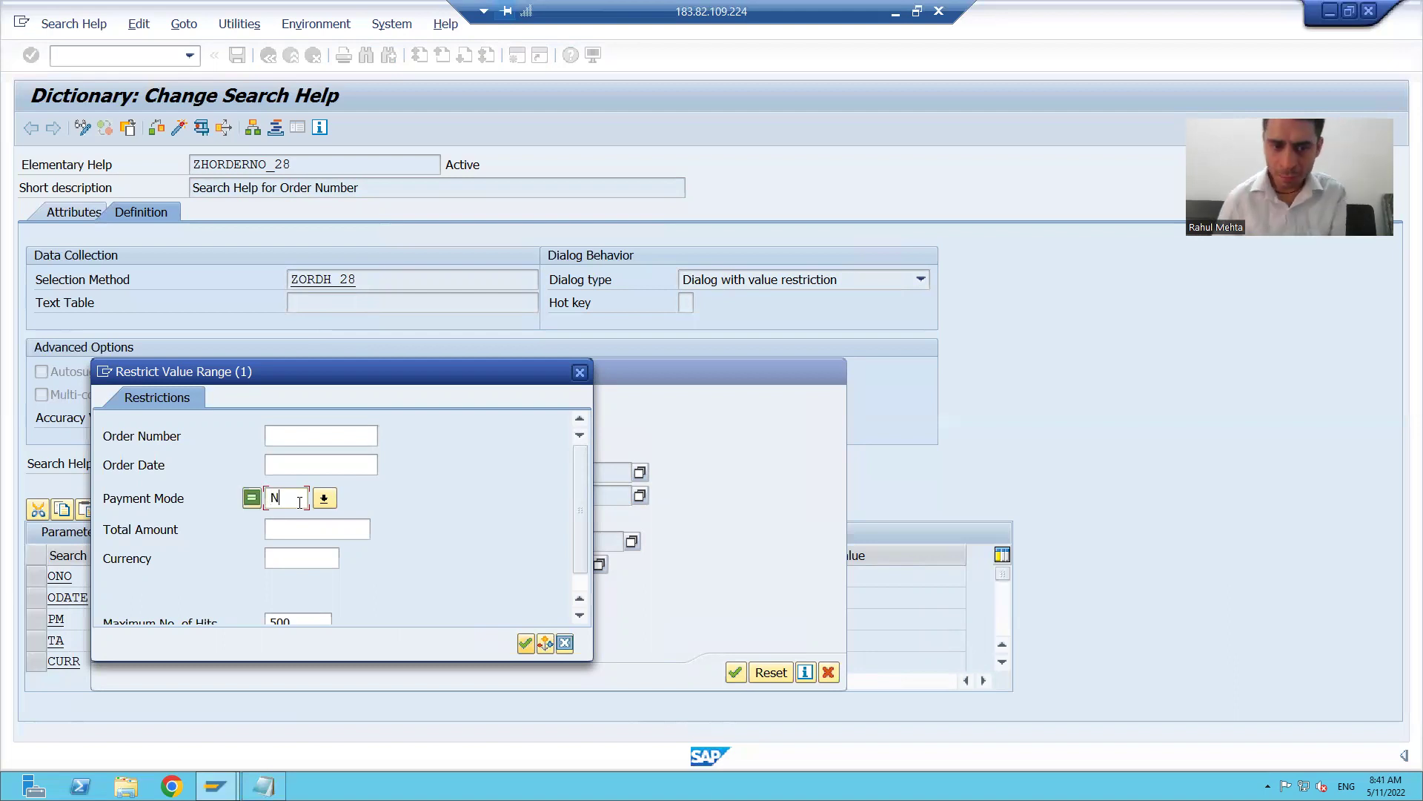
left_click(580, 373)
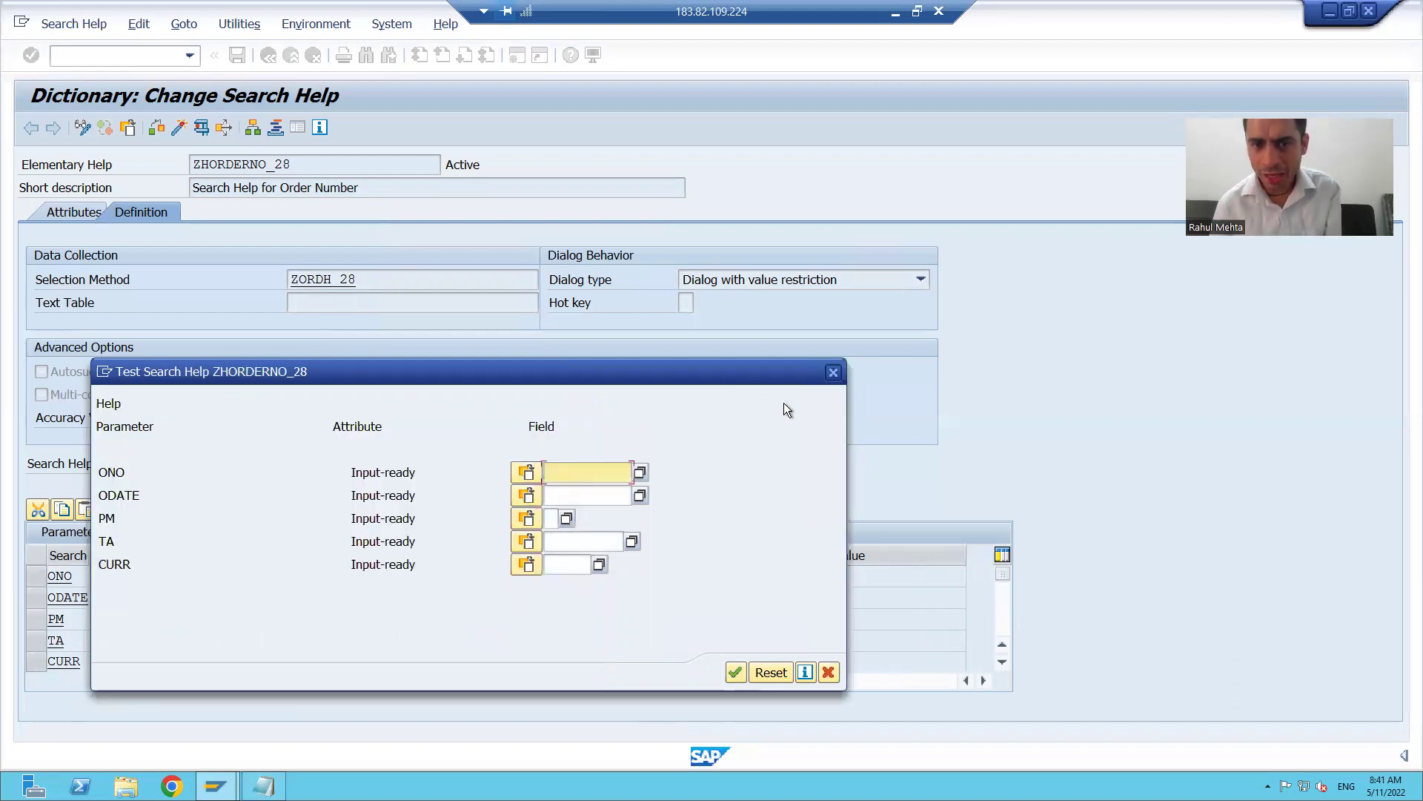
left_click(831, 373)
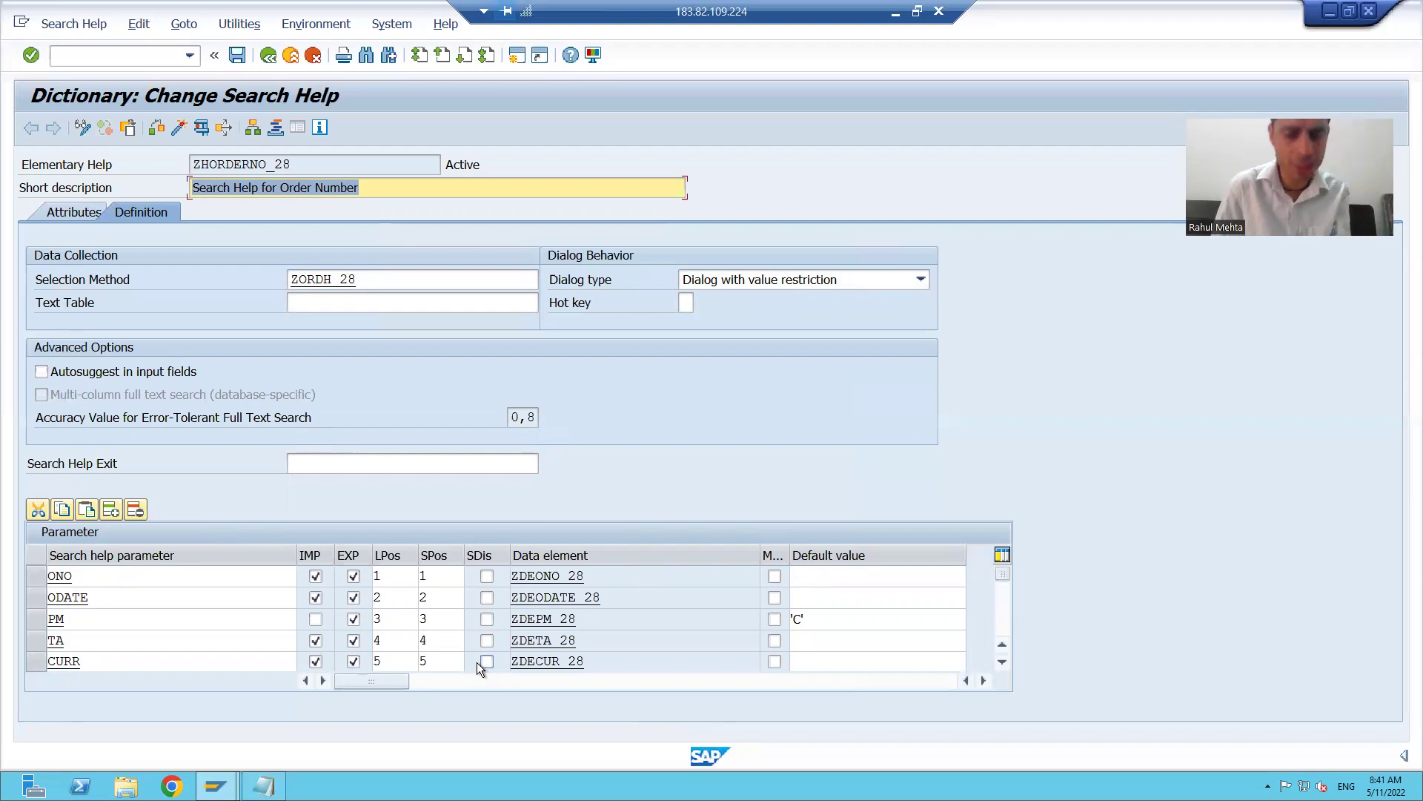
Re-tick SDis for PM, activate, and test the search restricted to payment mode C.
left_click(486, 625)
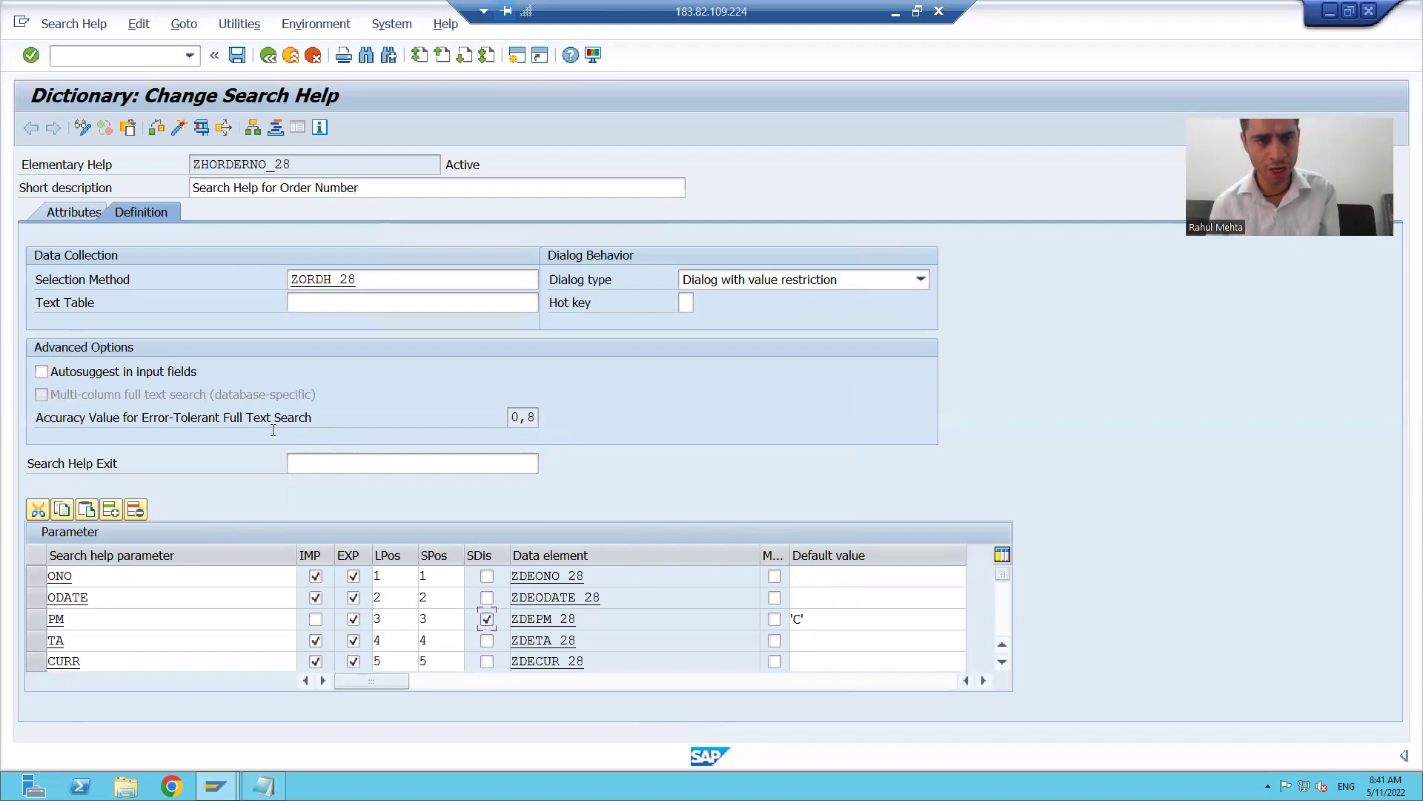
left_click(178, 128)
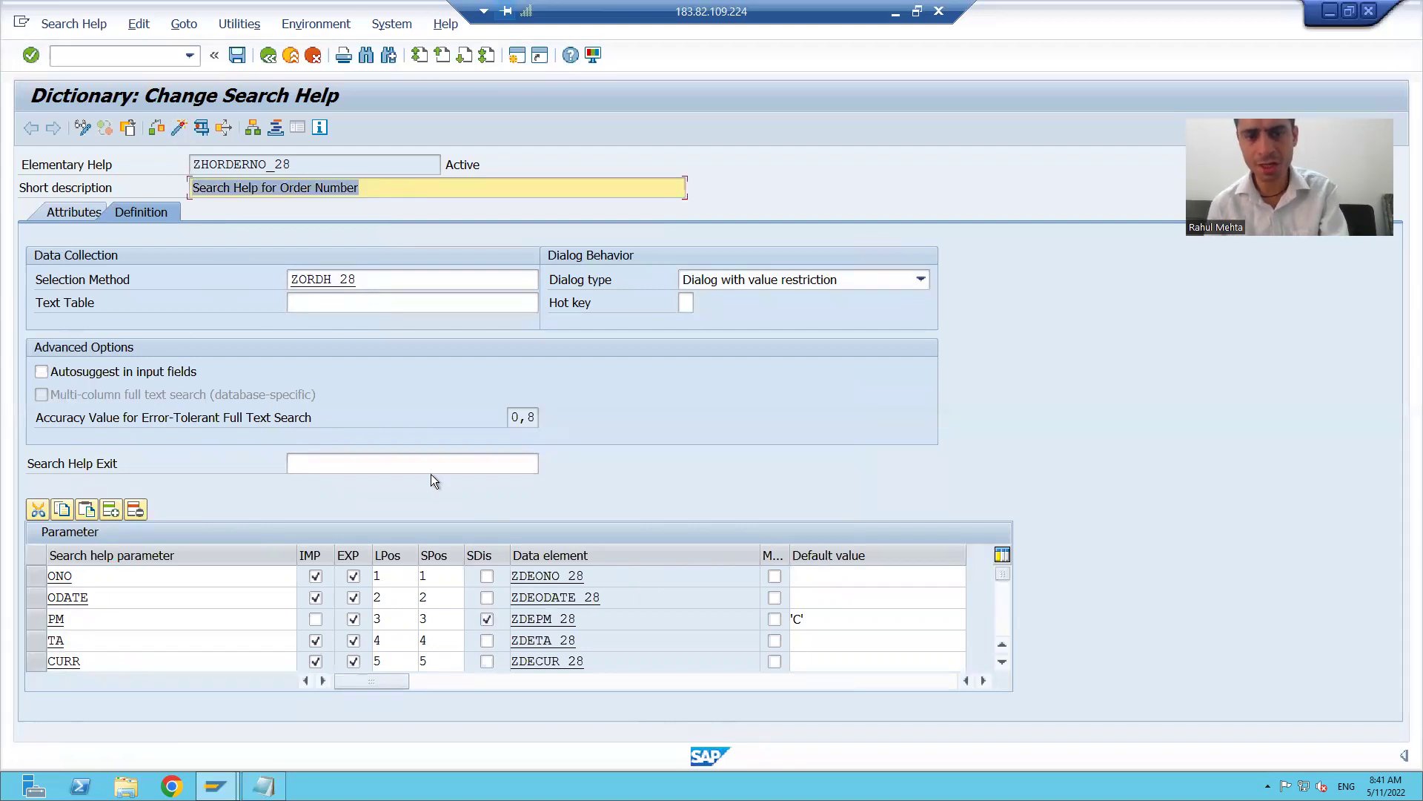
left_click(202, 127)
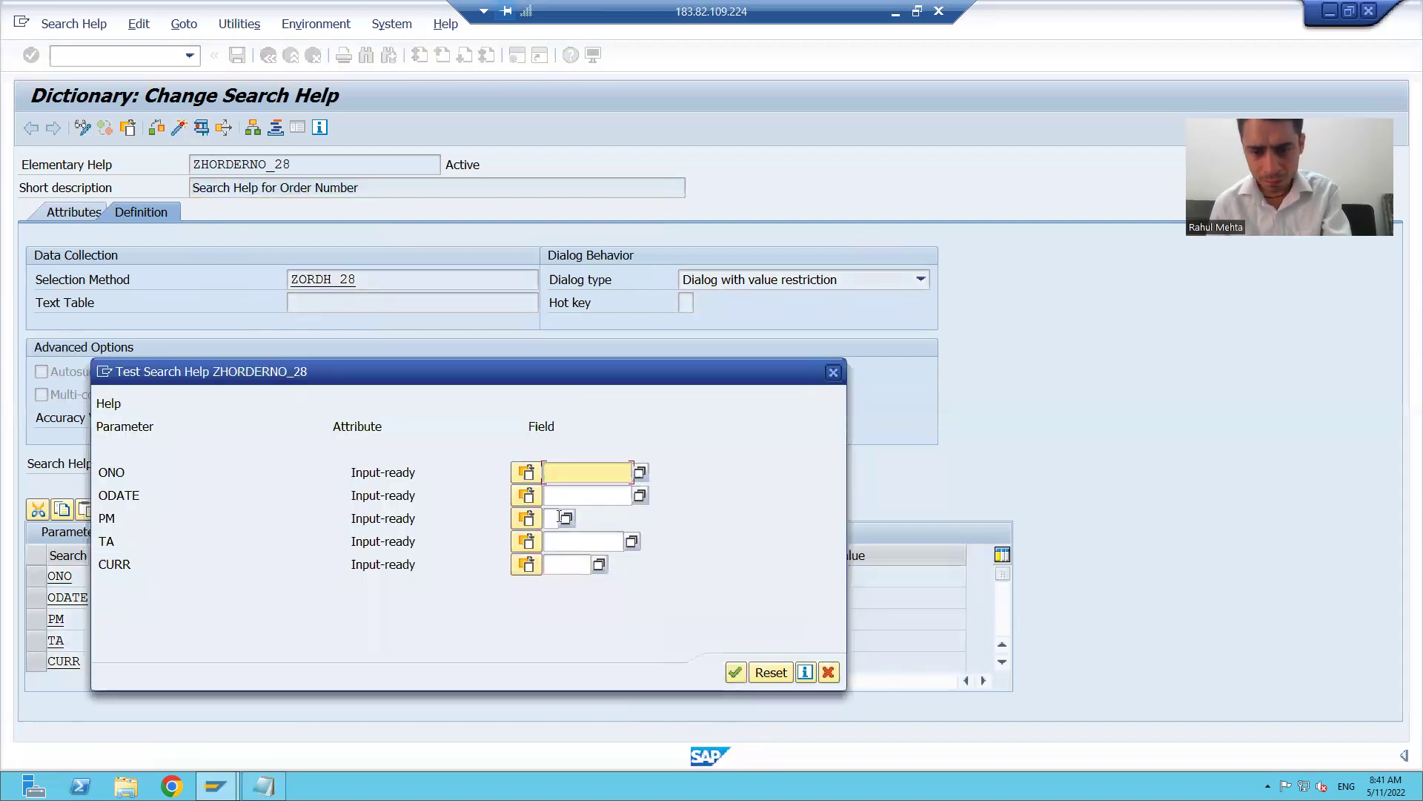
key("F4")
left_click(286, 496)
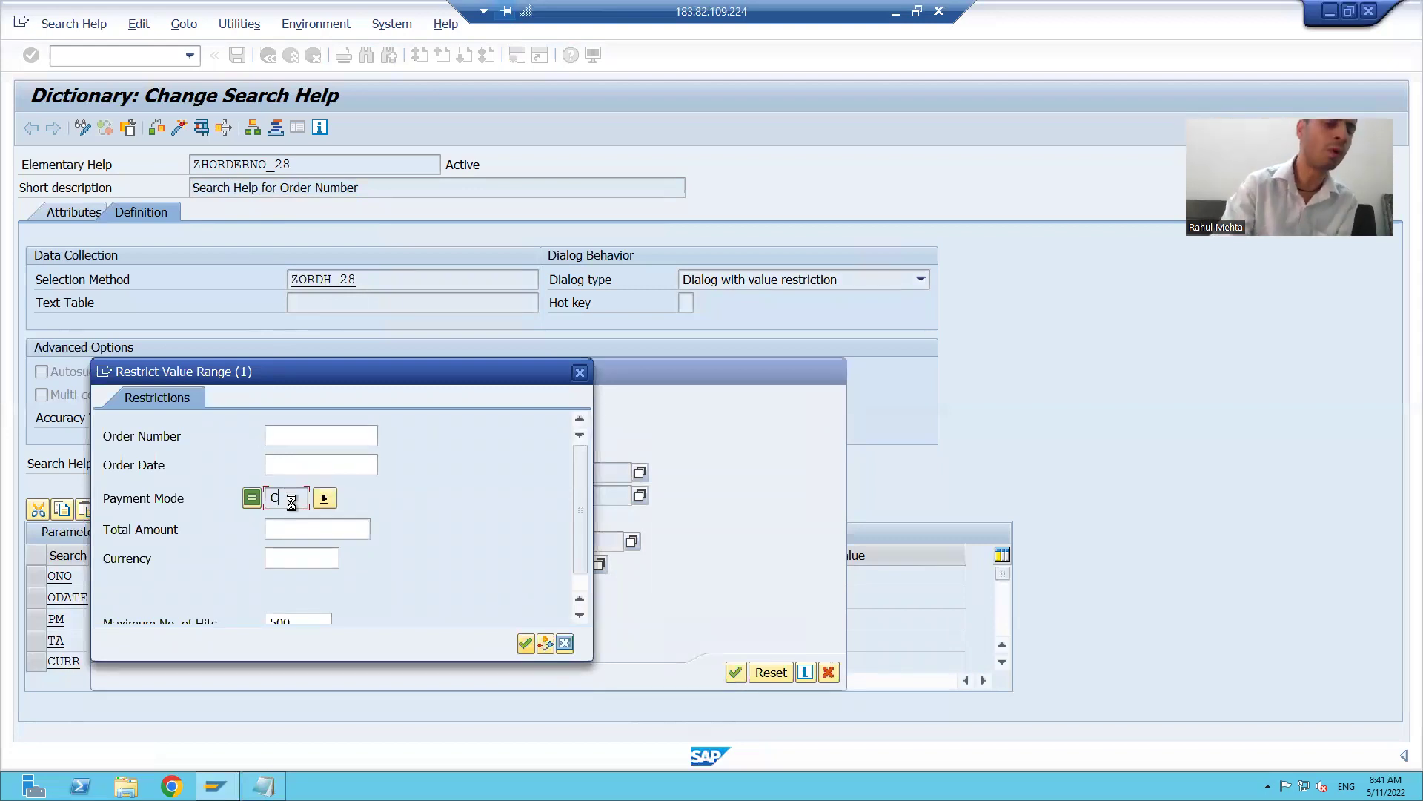
key("Return")
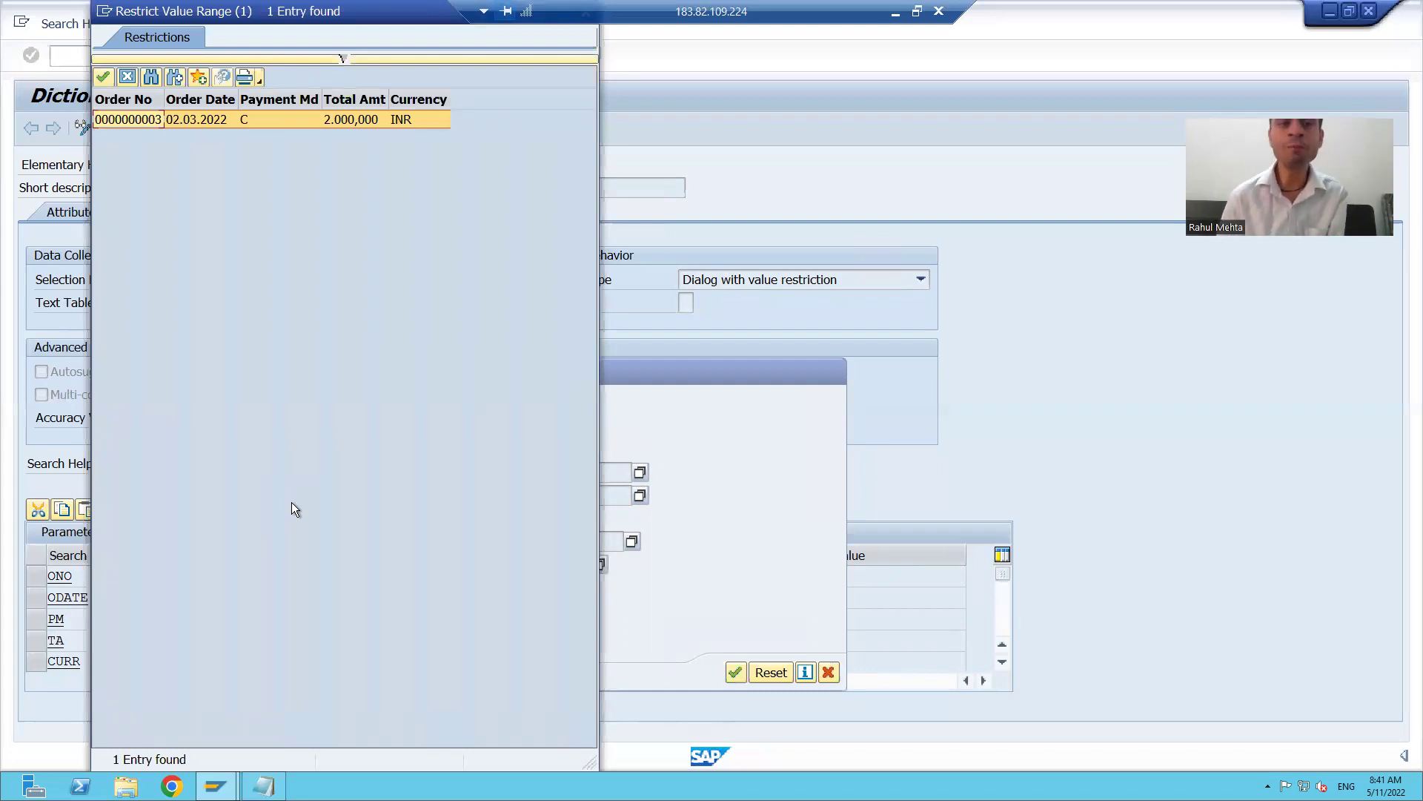
left_click_drag(244, 15, 245, 128)
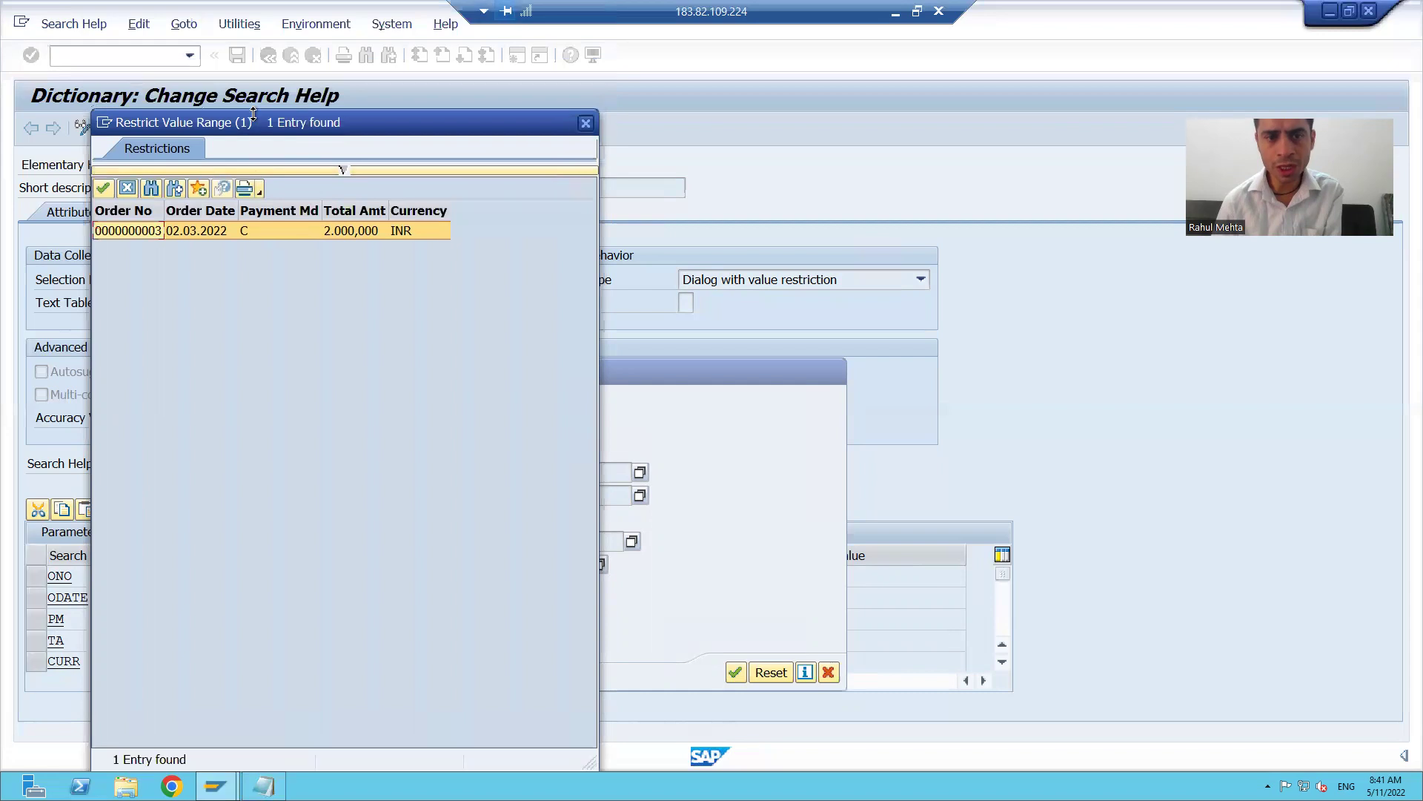
left_click(586, 125)
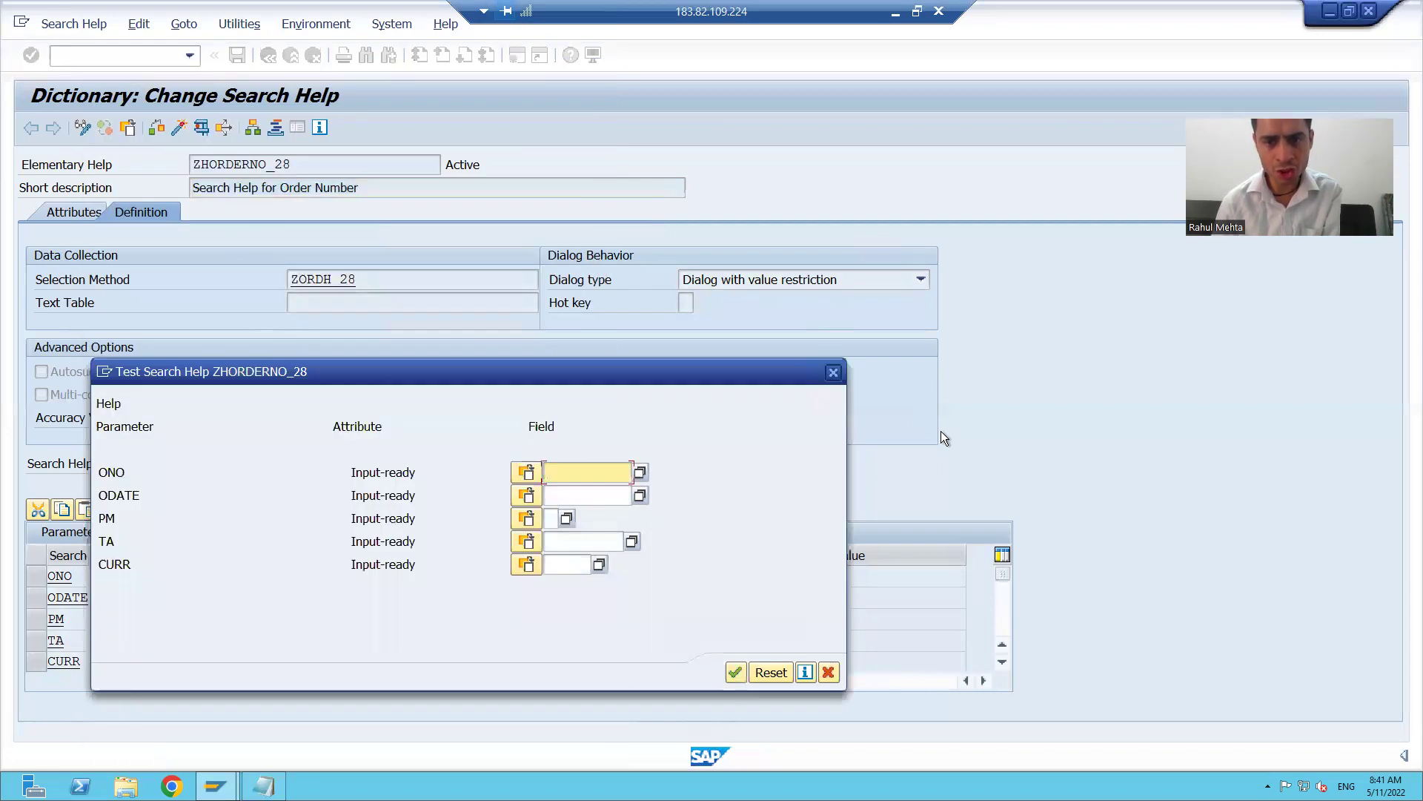
left_click(833, 372)
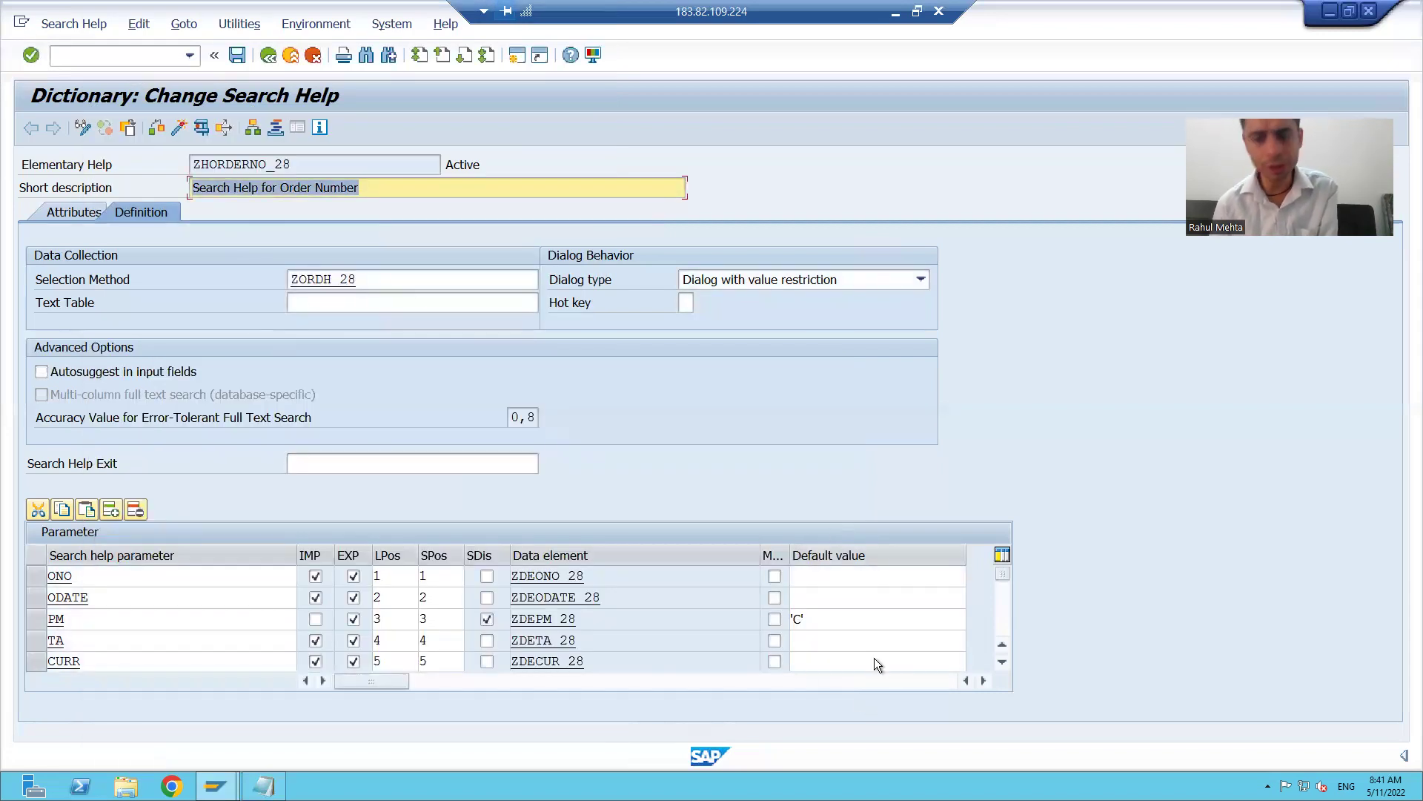